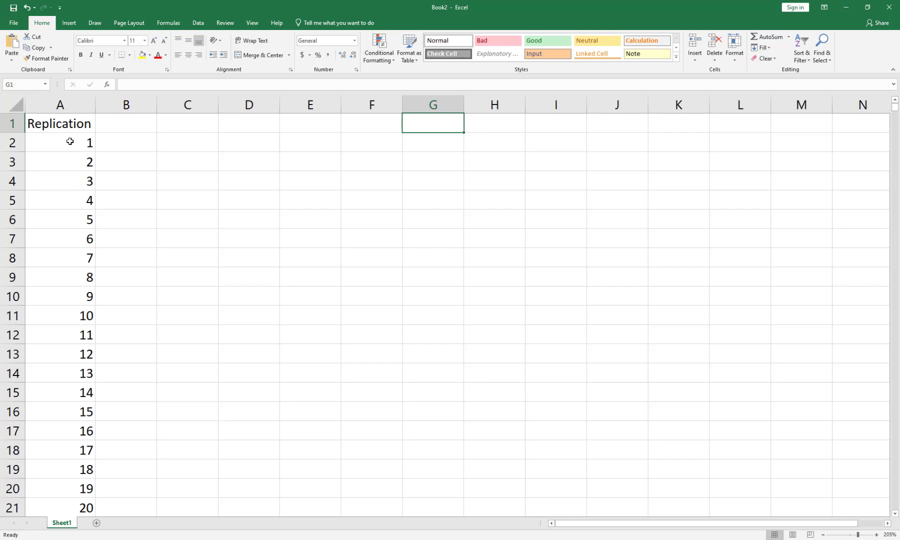
Label cell G1 "My bid" and enter the bid amount 225000 beside it in H1.
{"action": "type", "text": "My bid"}
{"action": "key", "text": "Tab"}
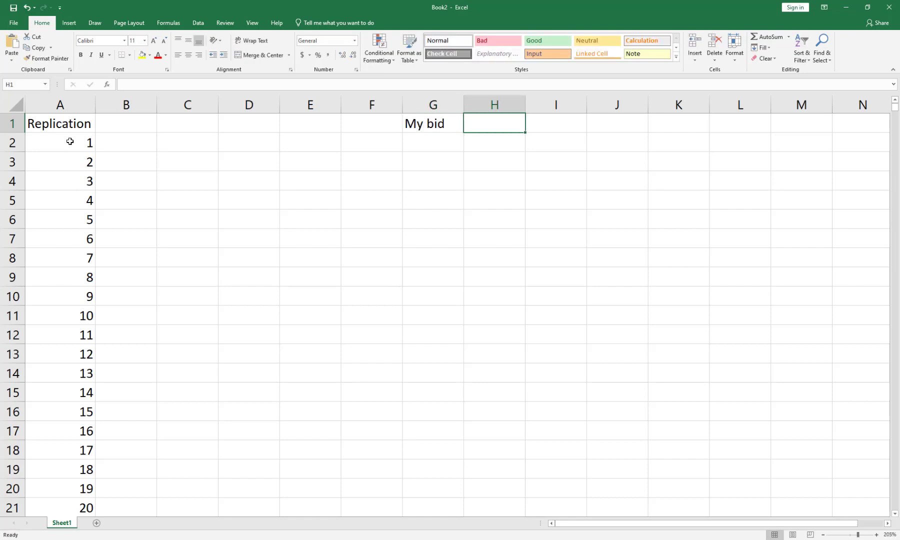
{"action": "type", "text": "225000"}
{"action": "key", "text": "Return"}
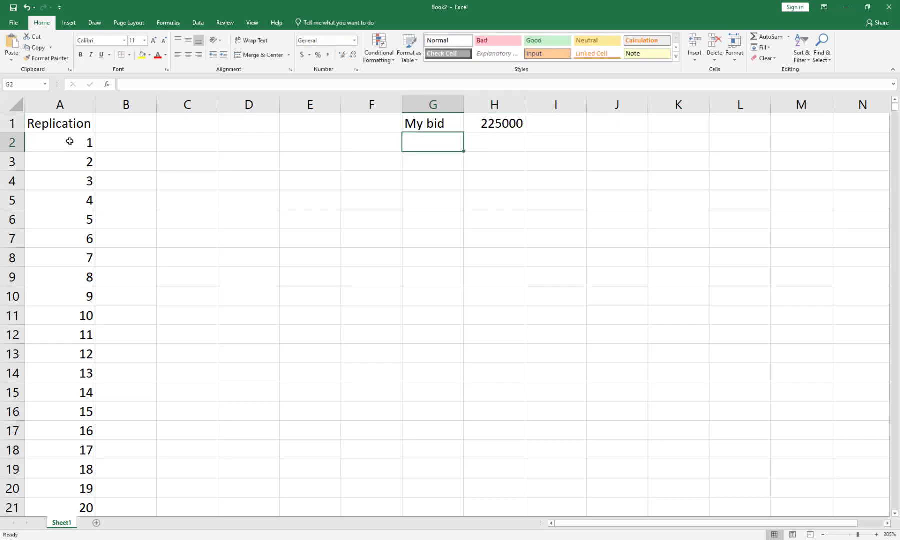
Highlight the bid amount in cell H1 with a yellow fill.
{"action": "key", "text": "Up"}
{"action": "key", "text": "Right"}
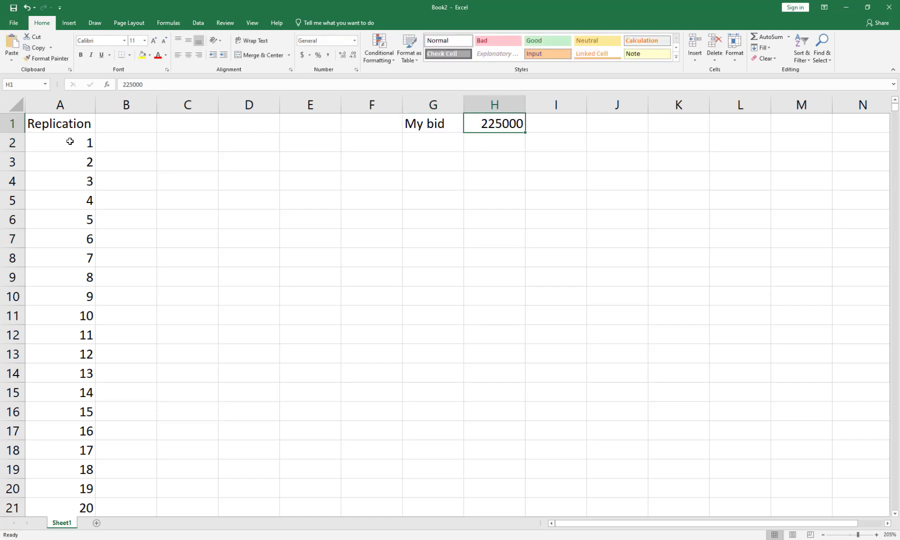
{"action": "left_click", "coordinate": [142, 56]}
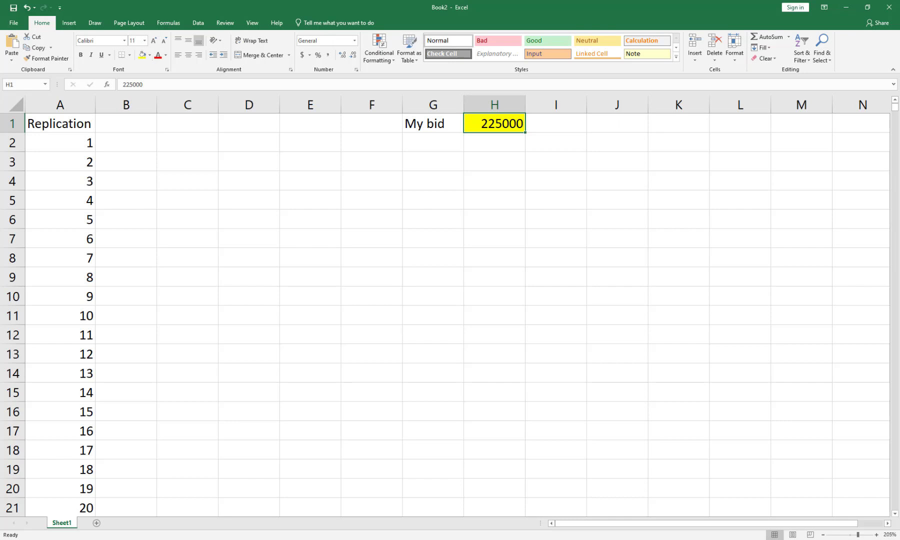
Add the column header "Opp Bid" in cell B1.
{"action": "left_click", "coordinate": [130, 131]}
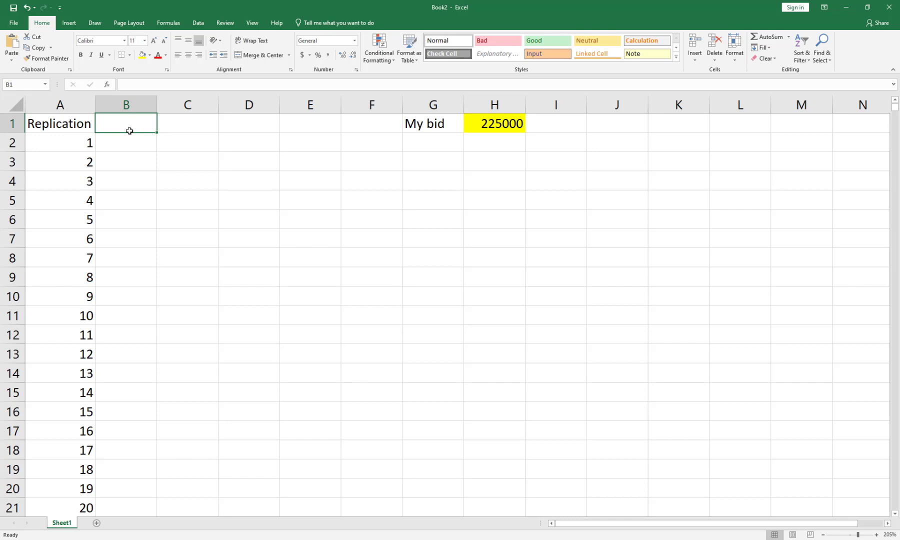
{"action": "type", "text": "Opp "}
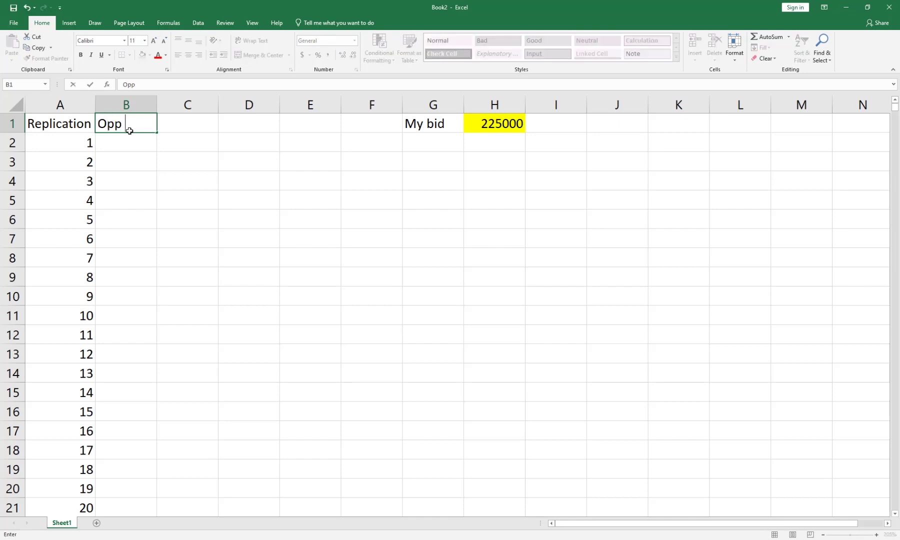
{"action": "type", "text": "Bid"}
{"action": "key", "text": "Return"}
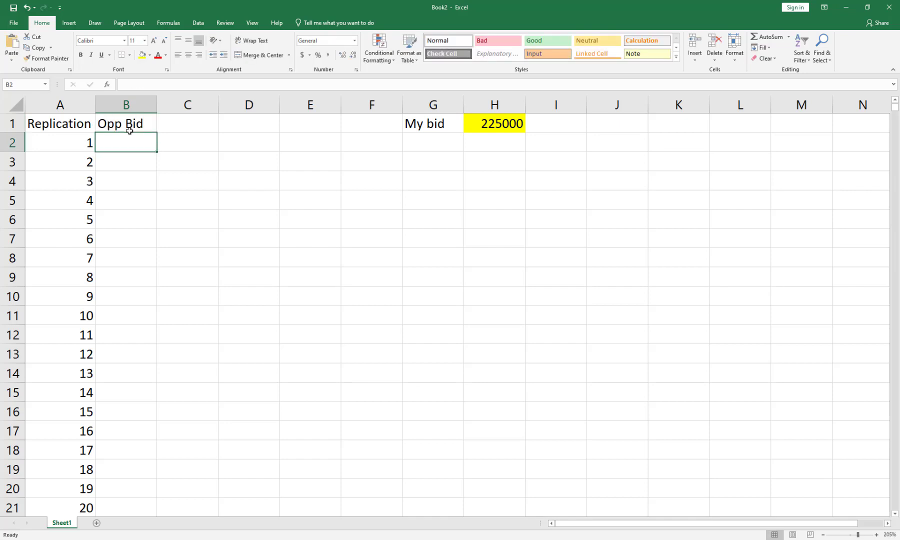
Enter the formula =RANDBETWEEN(200000,300000) in cell B2 to simulate the opponent's bid.
{"action": "type", "text": "="}
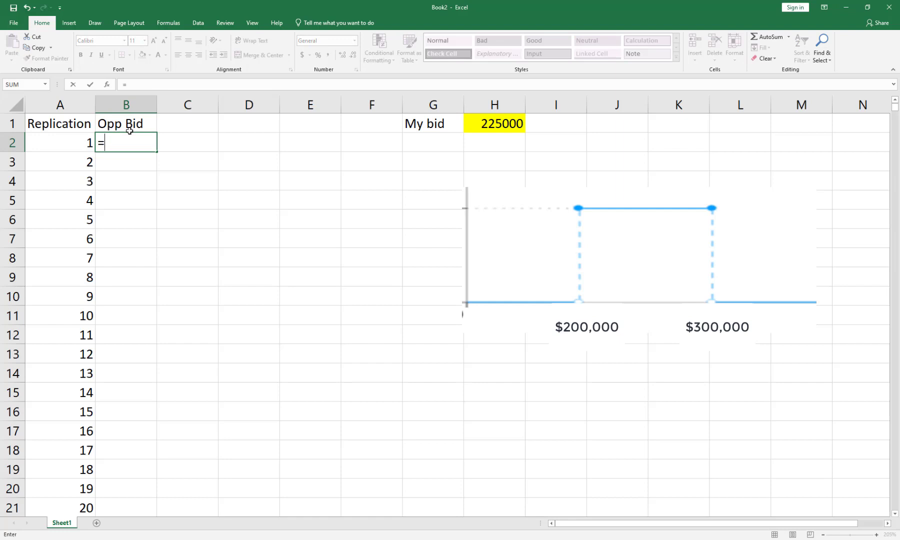
{"action": "type", "text": "randbetw"}
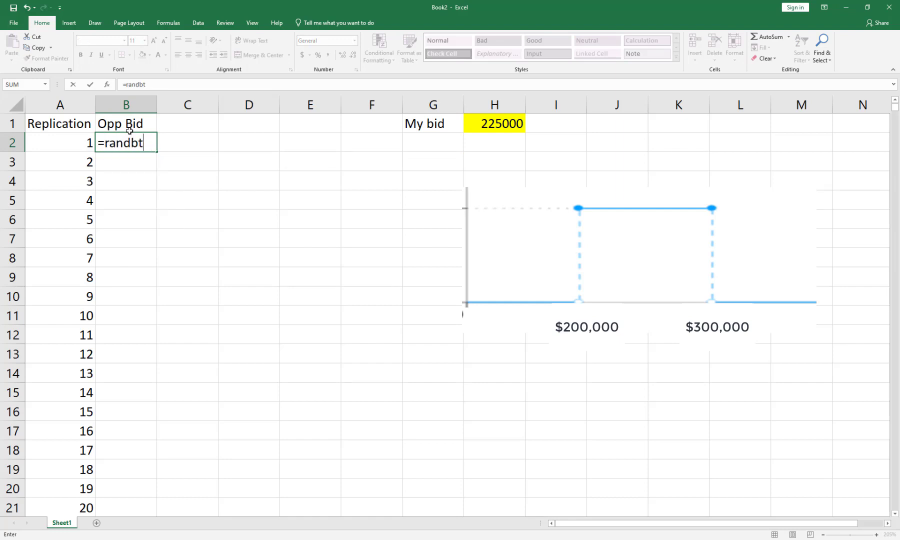
{"action": "type", "text": "een("}
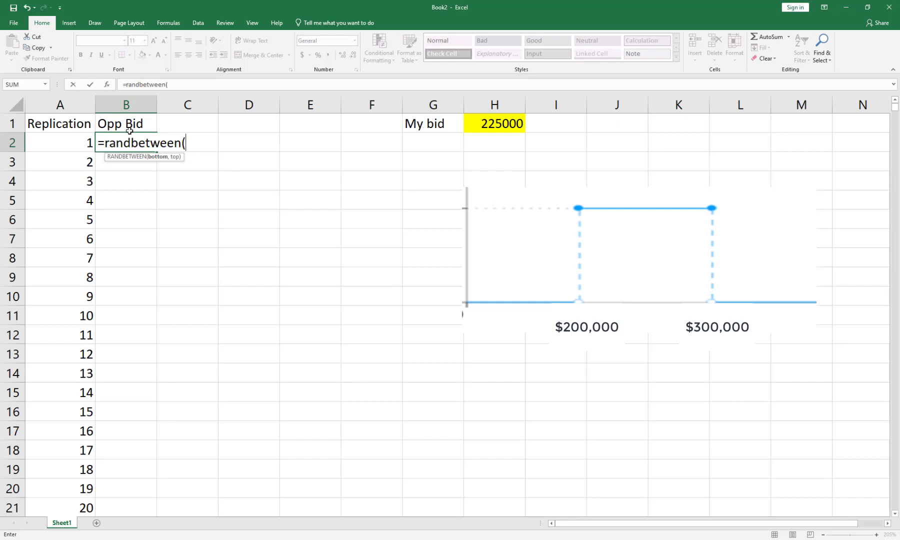
{"action": "type", "text": "200000"}
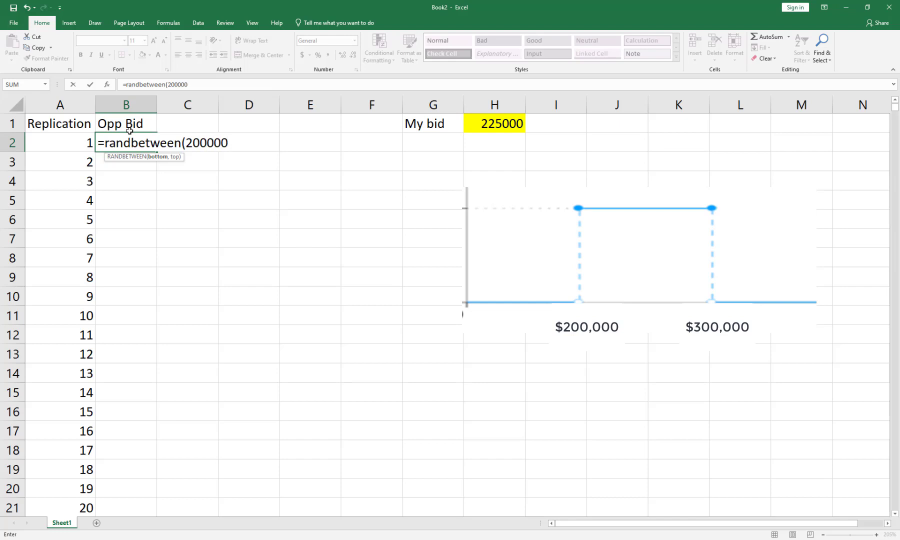
{"action": "type", "text": ",300000)"}
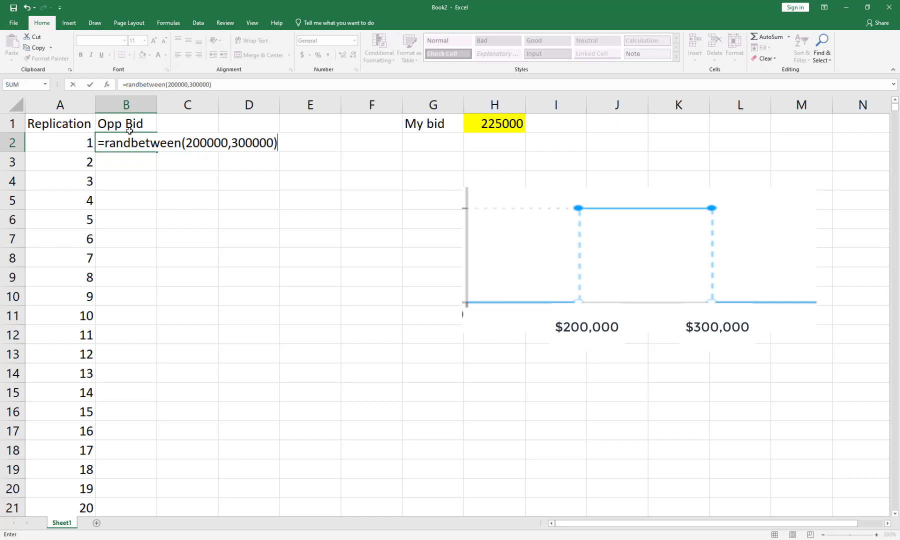
{"action": "key", "text": "Return"}
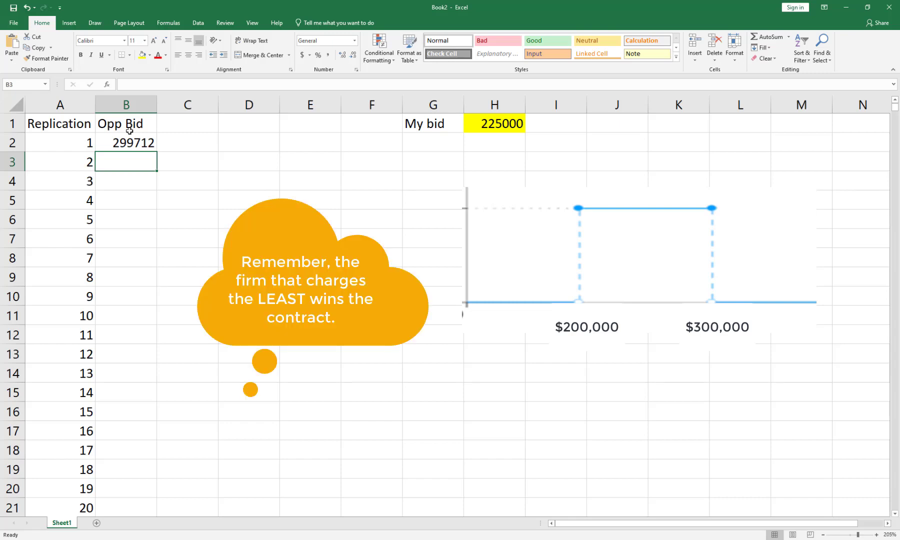
Add the column header "Did I win?" in cell C1.
{"action": "key", "text": "Up"}
{"action": "key", "text": "Up"}
{"action": "key", "text": "Right"}
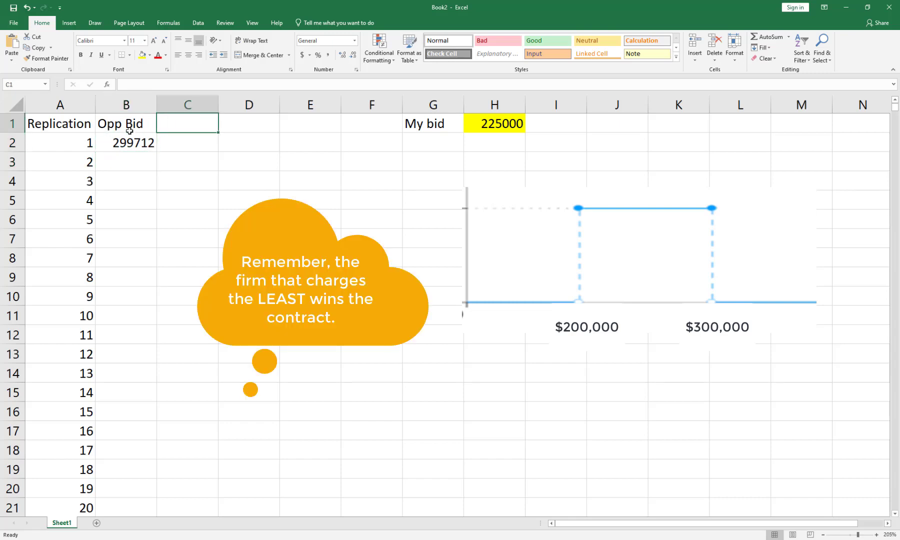
{"action": "type", "text": "Do"}
{"action": "key", "text": "BackSpace"}
{"action": "type", "text": "id I win?"}
{"action": "key", "text": "Return"}
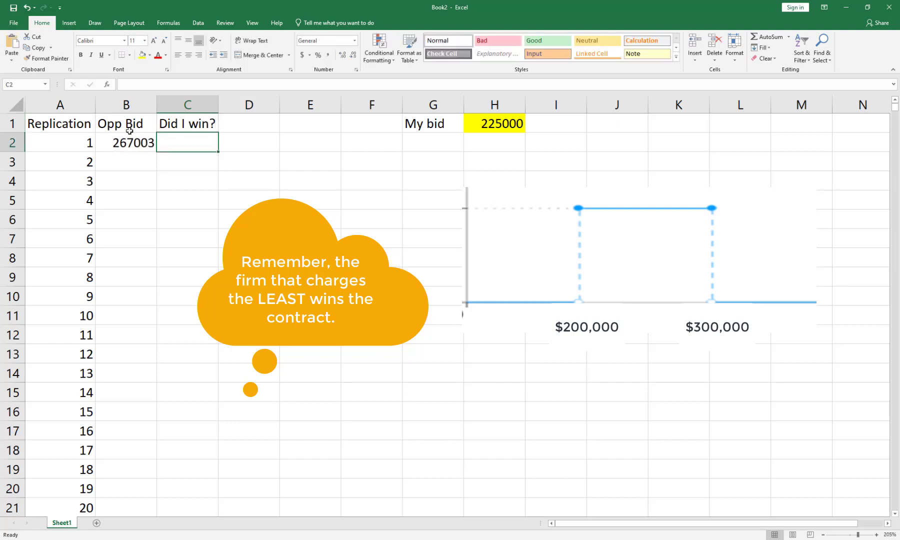
Enter the formula =IF($H$1<B2,1,0) in cell C2 to flag whether my bid beats the opponent's.
{"action": "key", "text": "Left"}
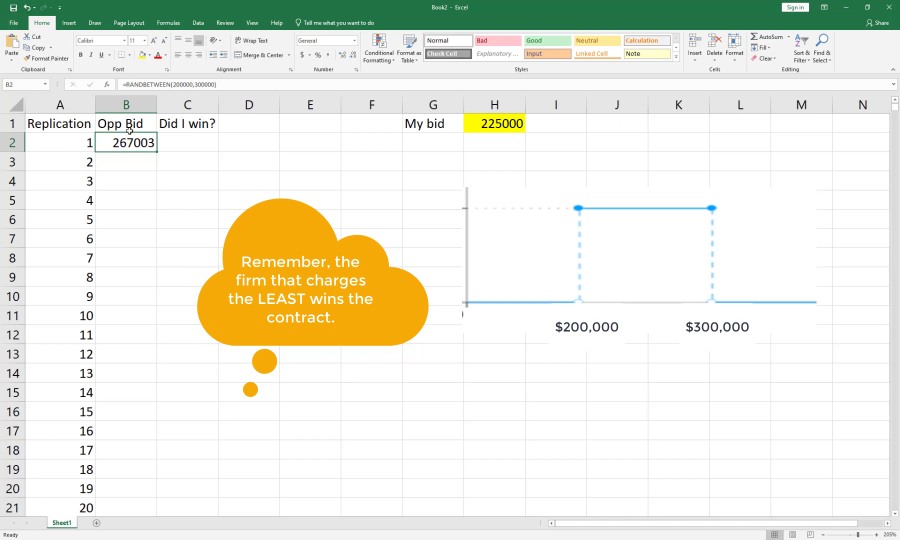
{"action": "key", "text": "Right"}
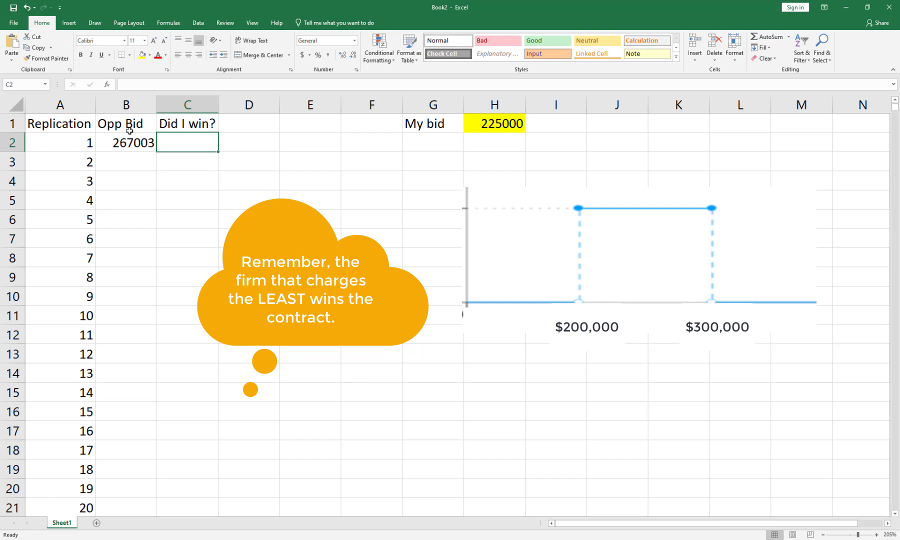
{"action": "type", "text": "=if("}
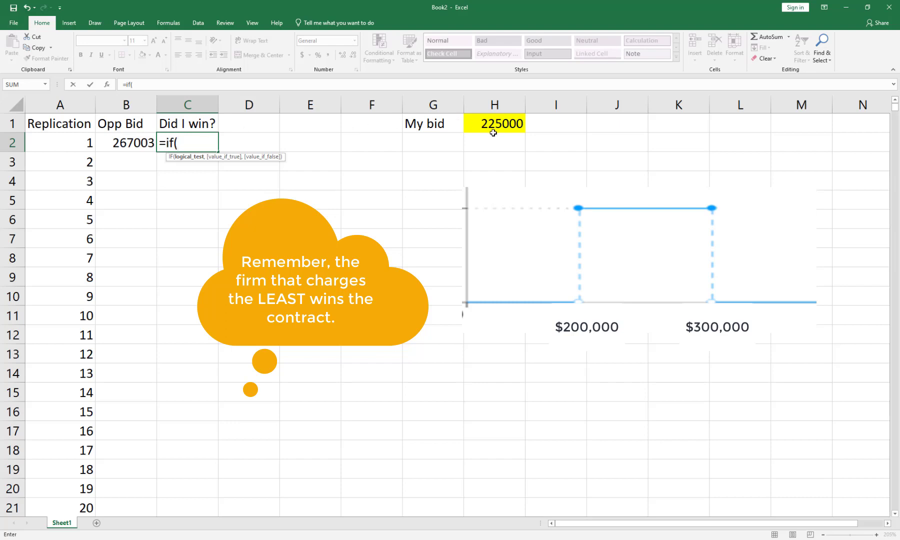
{"action": "type", "text": "$h$1"}
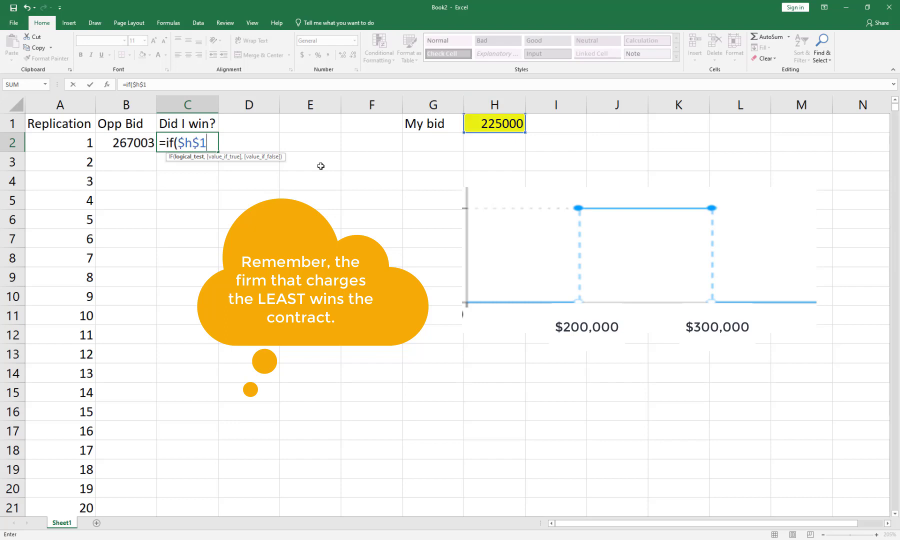
{"action": "type", "text": "<b2"}
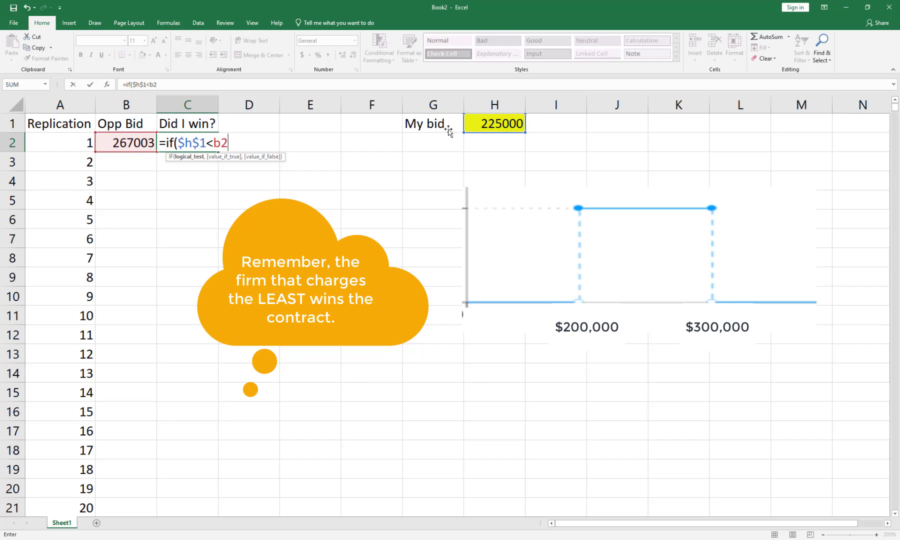
{"action": "type", "text": ",1,0)"}
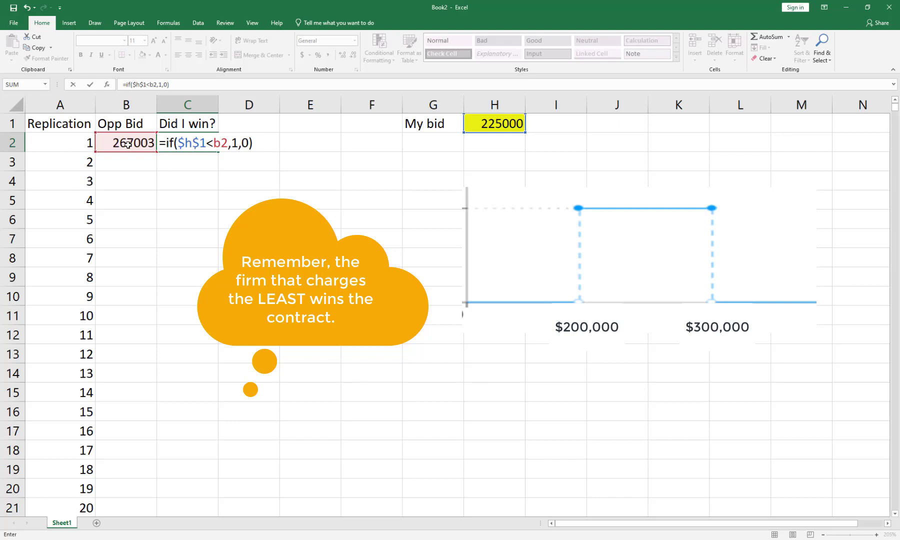
{"action": "key", "text": "Return"}
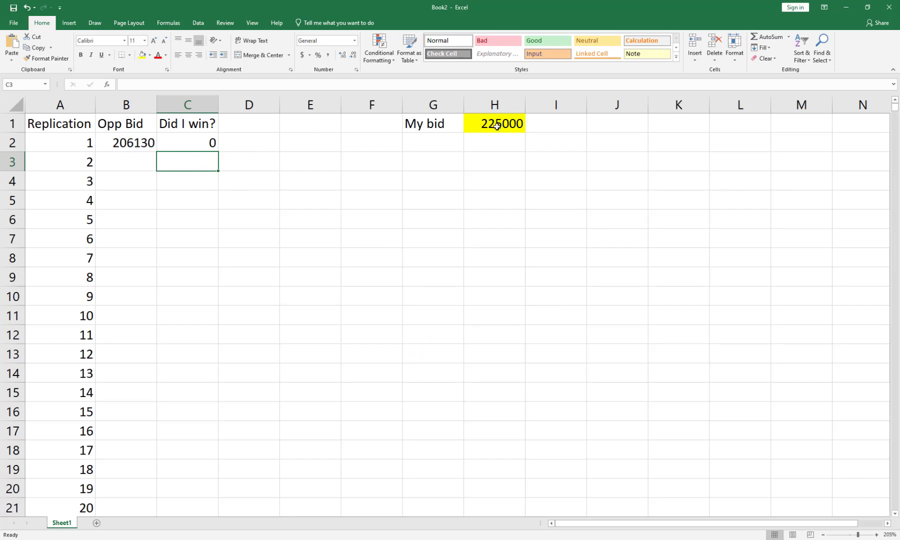
{"action": "left_click", "coordinate": [187, 145]}
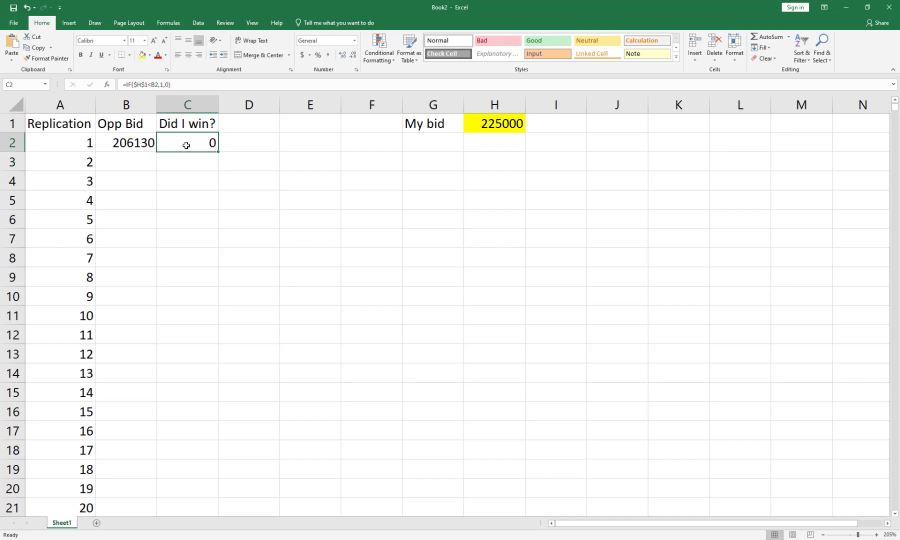
Force the random bid to recalculate by entering a placeholder "h" in cell E4, and clear that cell again.
{"action": "left_click", "coordinate": [224, 208]}
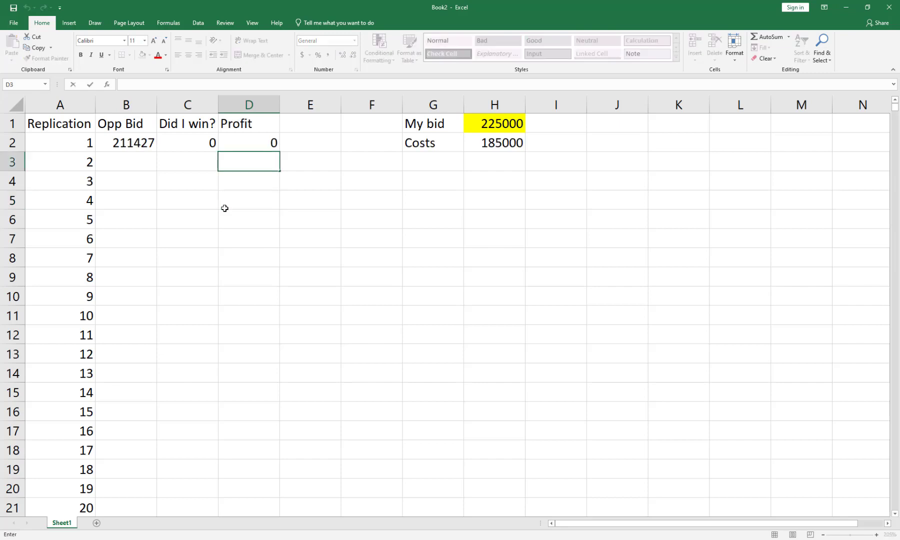
{"action": "left_click", "coordinate": [313, 187]}
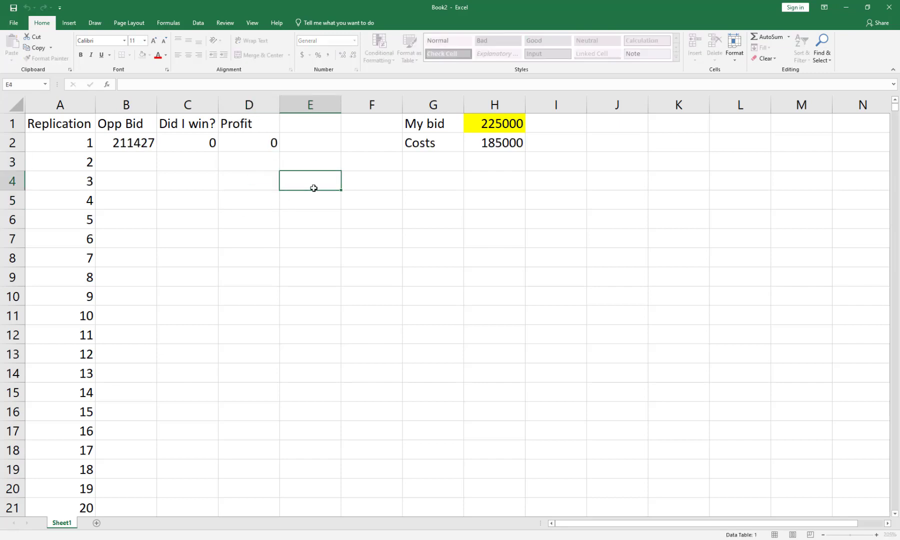
{"action": "type", "text": "h"}
{"action": "key", "text": "Return"}
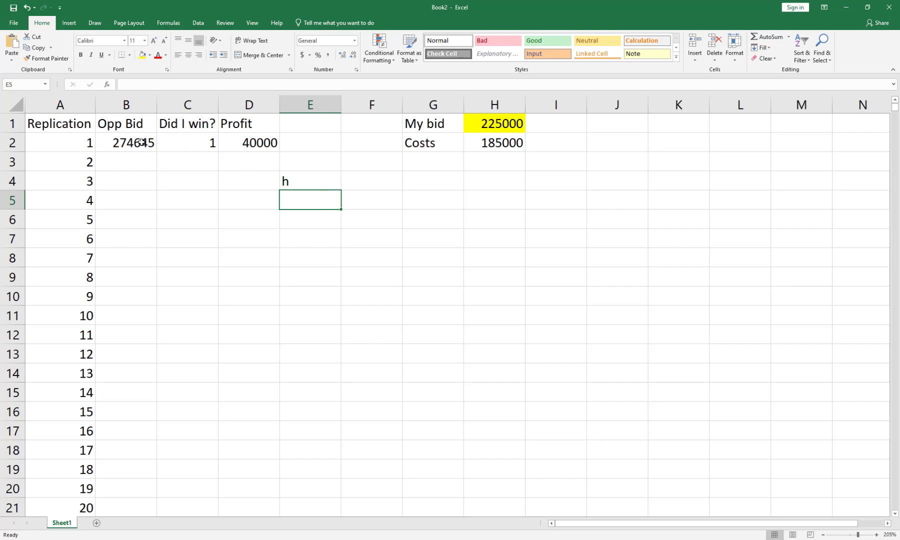
{"action": "left_click", "coordinate": [505, 126]}
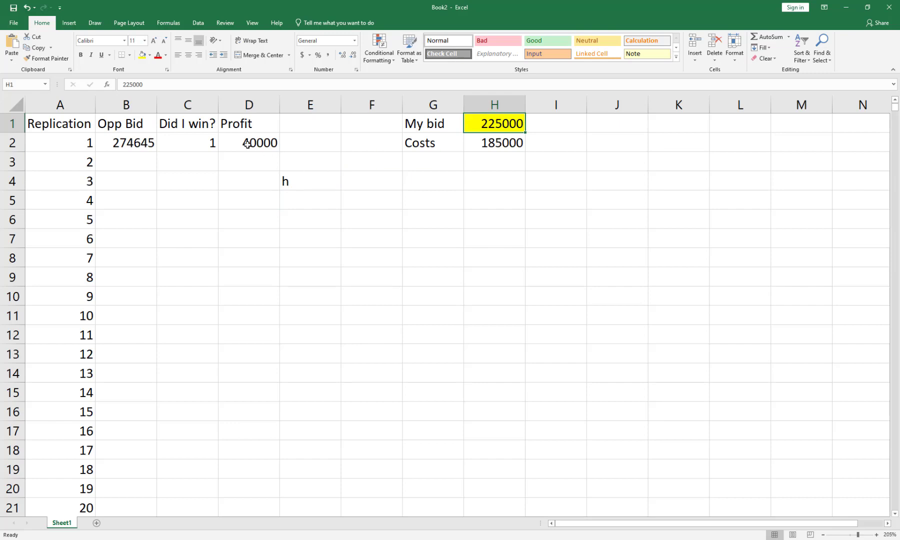
{"action": "left_click", "coordinate": [302, 178]}
{"action": "key", "text": "Delete"}
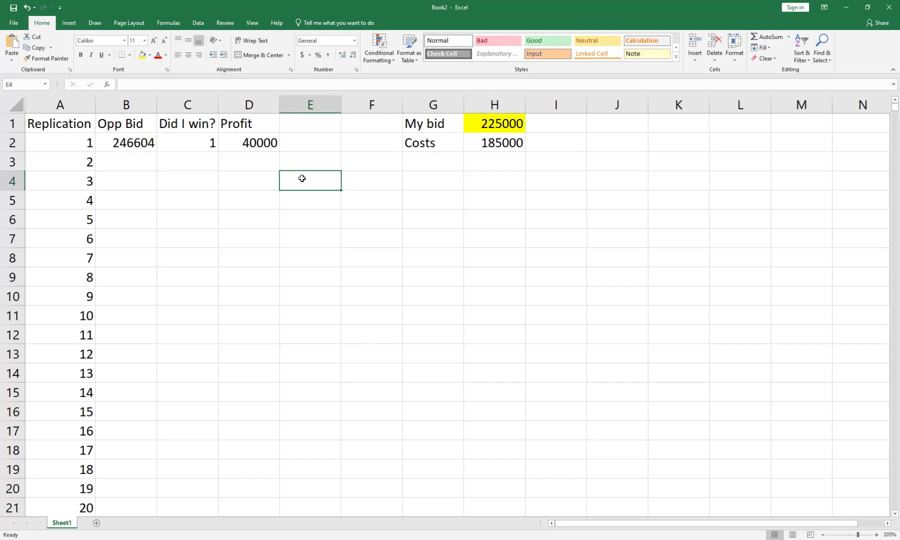
Fill the opponent bid, win and profit formulas in B2:D2 down through all replications.
{"action": "left_click_drag", "start_coordinate": [129, 143], "coordinate": [245, 142]}
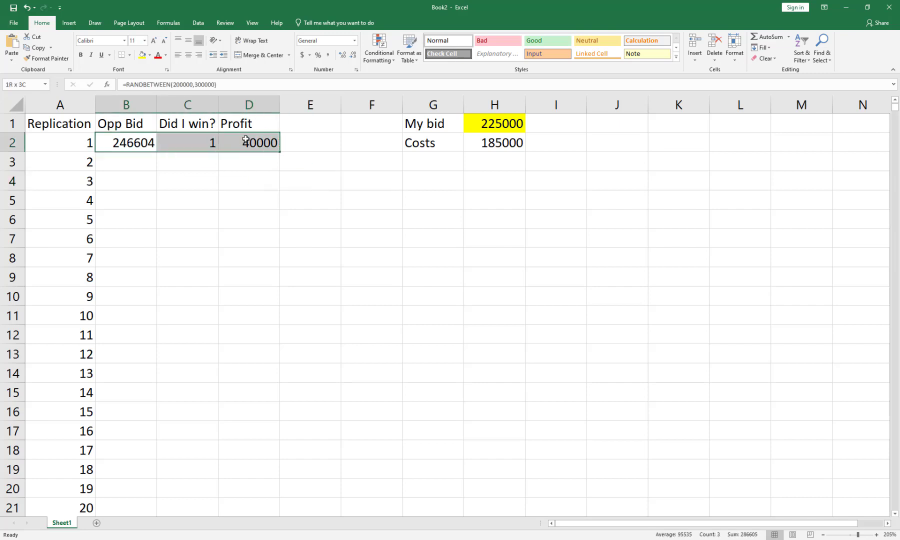
{"action": "double_click", "coordinate": [280, 152]}
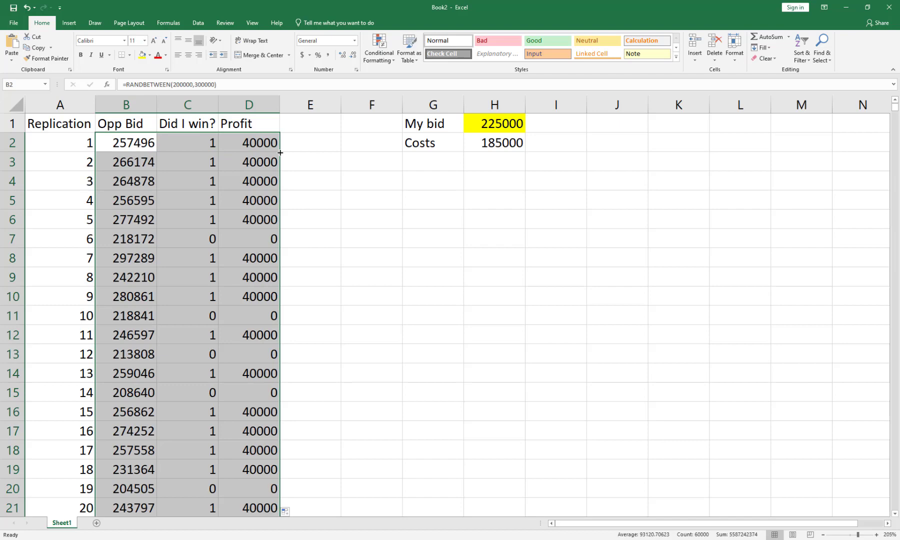
{"action": "left_click", "coordinate": [247, 173]}
Examine the win and loss flags in the "Did I win?" column across the first 20 replications.
{"action": "left_click_drag", "start_coordinate": [205, 143], "coordinate": [194, 221]}
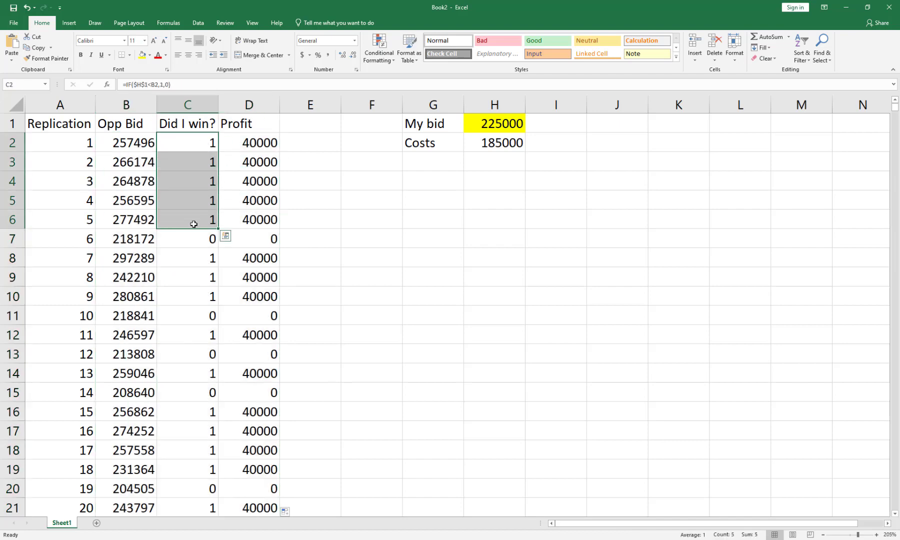
{"action": "left_click", "coordinate": [195, 237]}
{"action": "left_click", "coordinate": [203, 315]}
{"action": "left_click", "coordinate": [196, 356]}
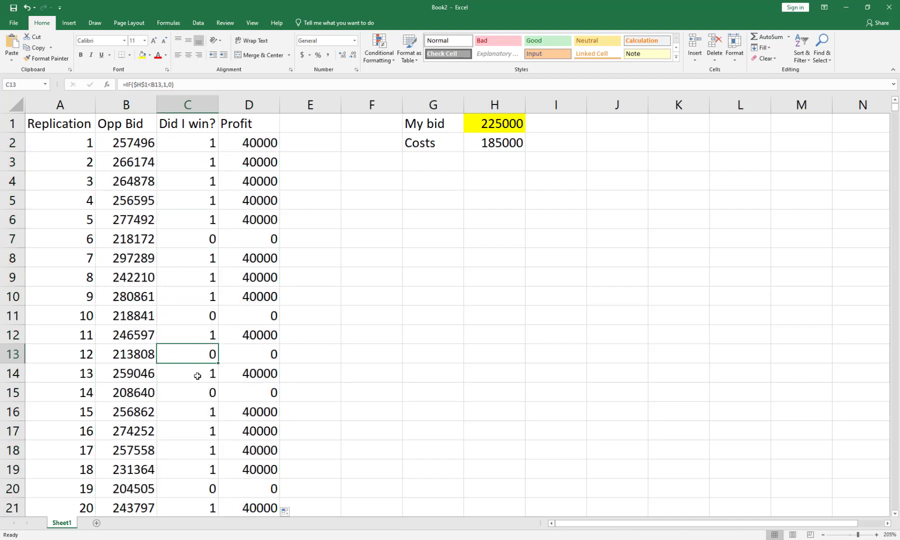
{"action": "left_click_drag", "start_coordinate": [193, 414], "coordinate": [191, 468]}
{"action": "left_click", "coordinate": [198, 483]}
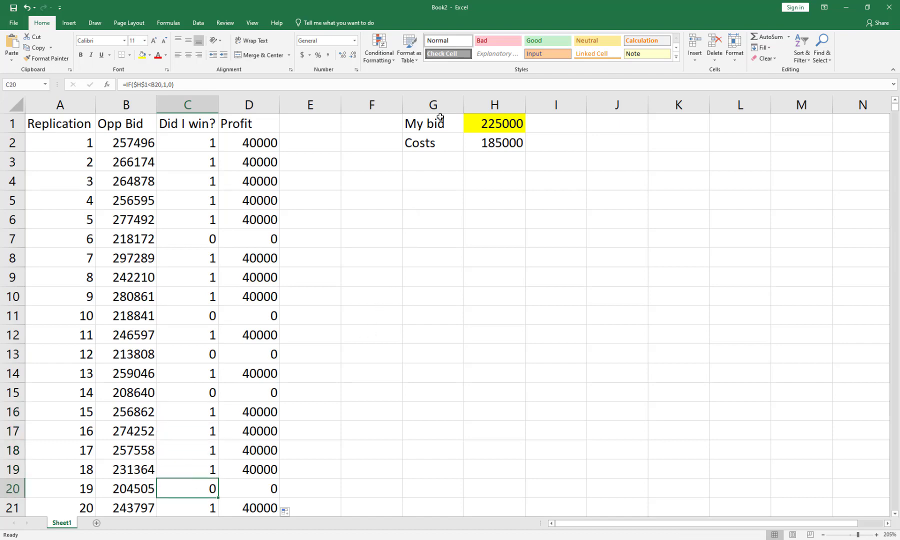
Add the label "Pct won" in cell G3 below Costs.
{"action": "left_click", "coordinate": [418, 161]}
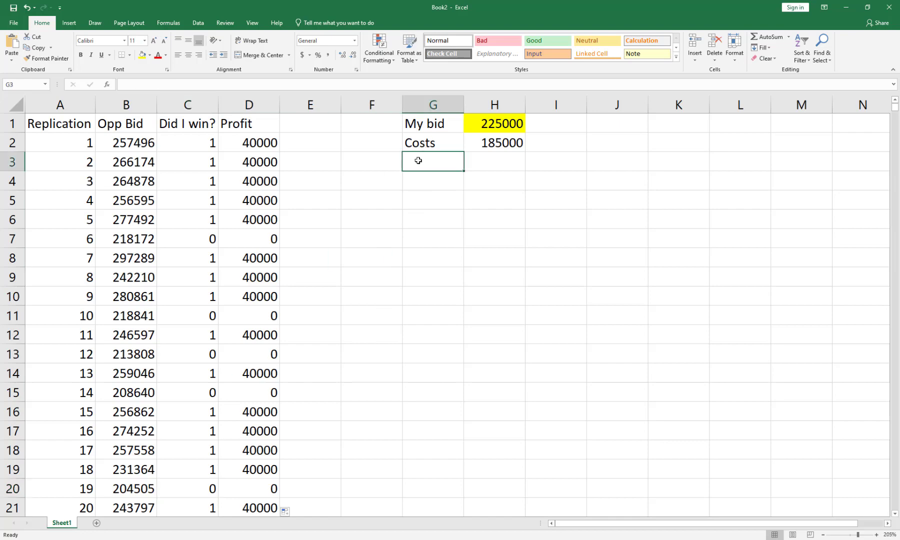
{"action": "type", "text": "Pct won"}
{"action": "key", "text": "Tab"}
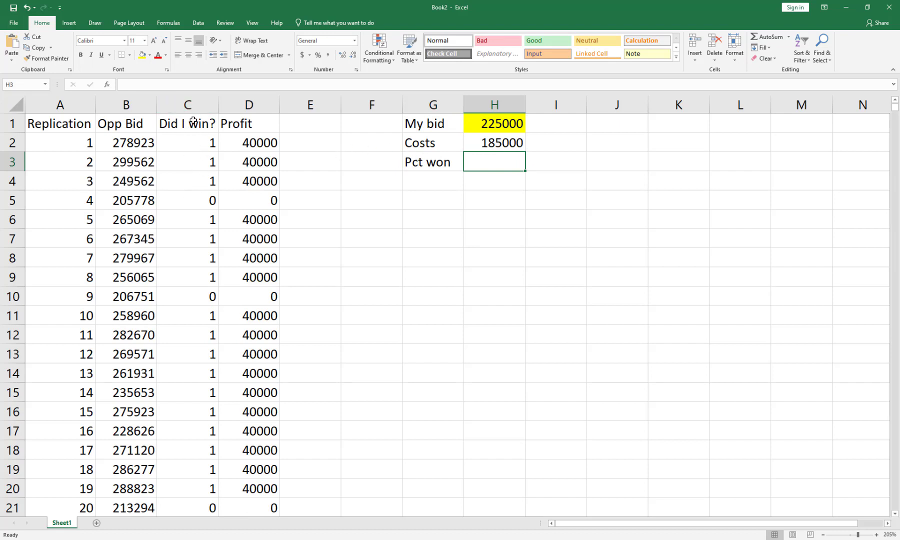
Calculate the win percentage in H3 by averaging the "Did I win?" column with =AVERAGE(C:C).
{"action": "left_click", "coordinate": [188, 104]}
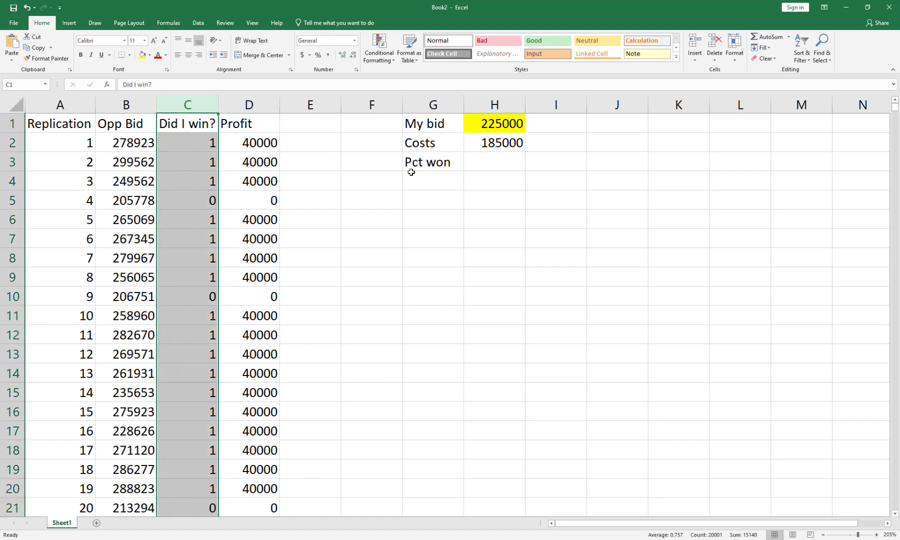
{"action": "left_click", "coordinate": [484, 162]}
{"action": "type", "text": "=a"}
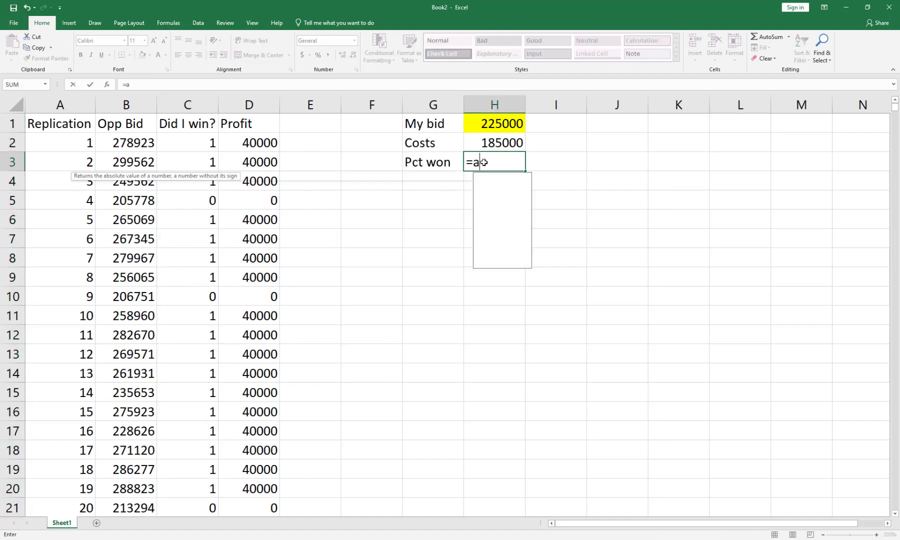
{"action": "type", "text": "verage(c:c)"}
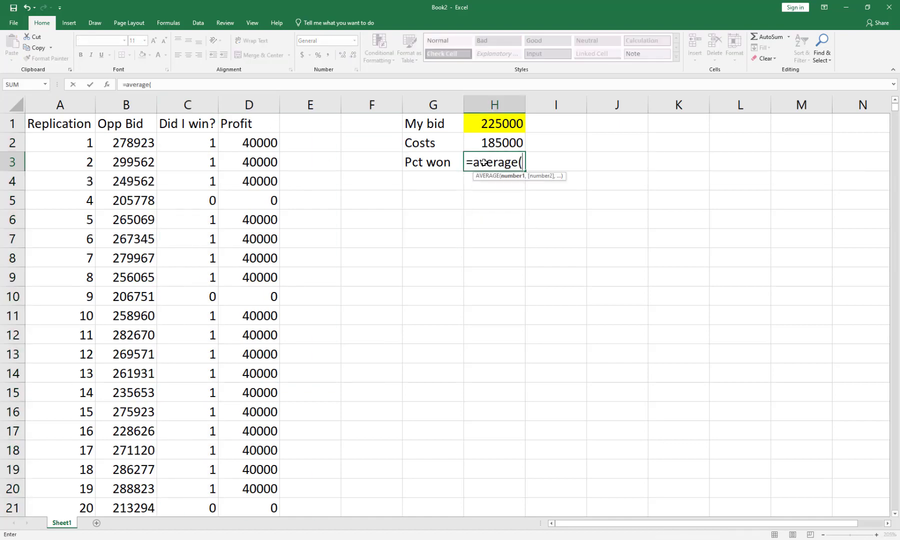
{"action": "key", "text": "Return"}
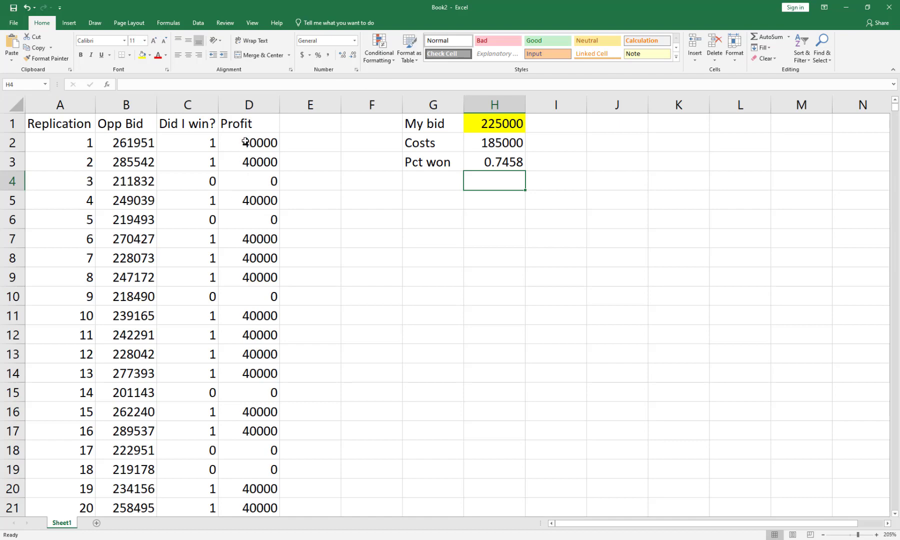
Add the label "E(profit)" in G4 and calculate the average profit beside it in H4 with =AVERAGE(D:D).
{"action": "left_click", "coordinate": [415, 180]}
{"action": "type", "text": "E(profit)"}
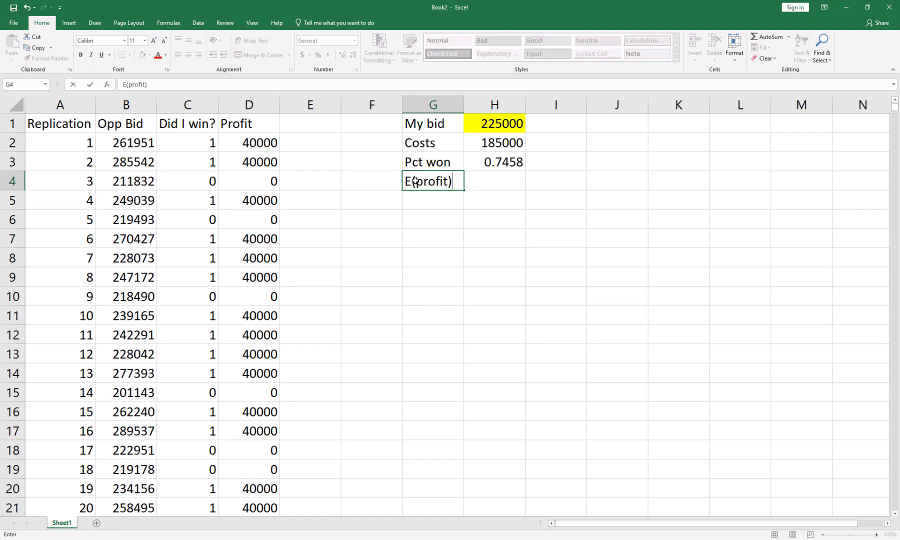
{"action": "key", "text": "Tab"}
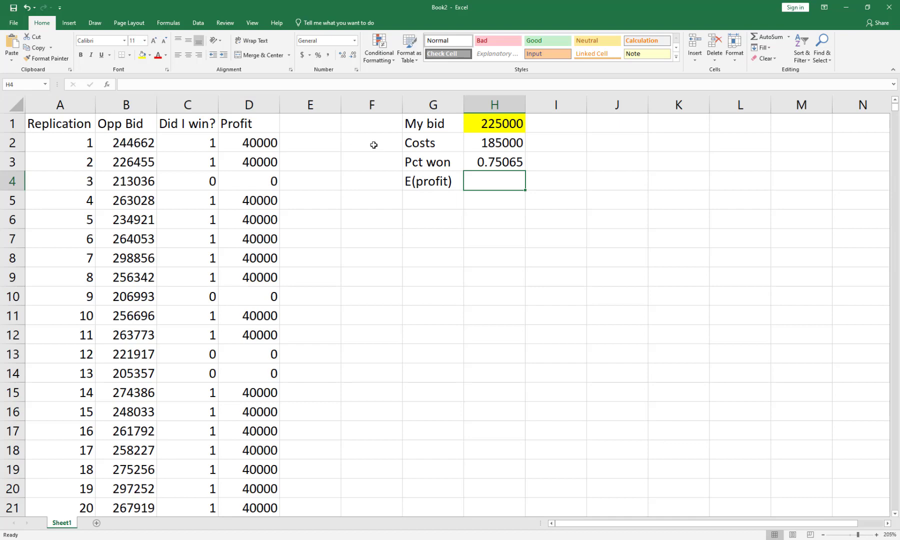
{"action": "type", "text": "=average"}
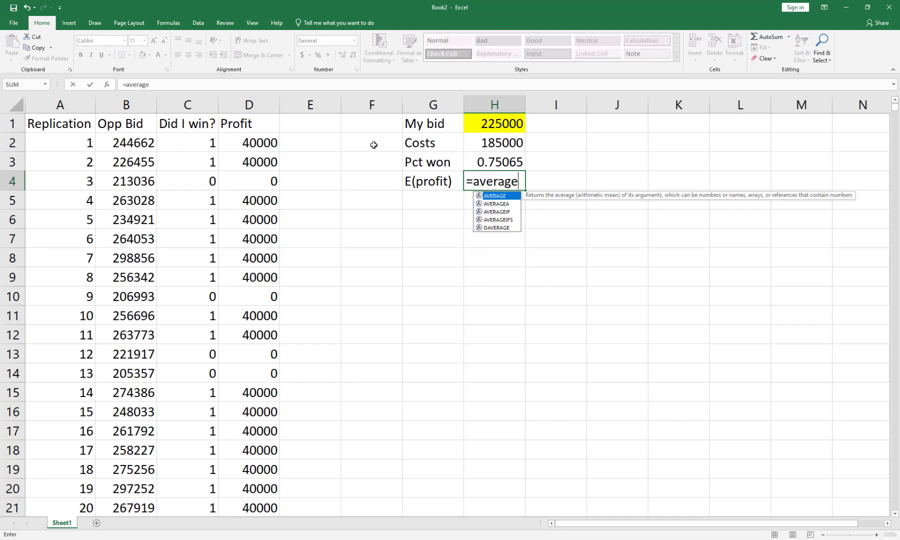
{"action": "type", "text": "(d:d)"}
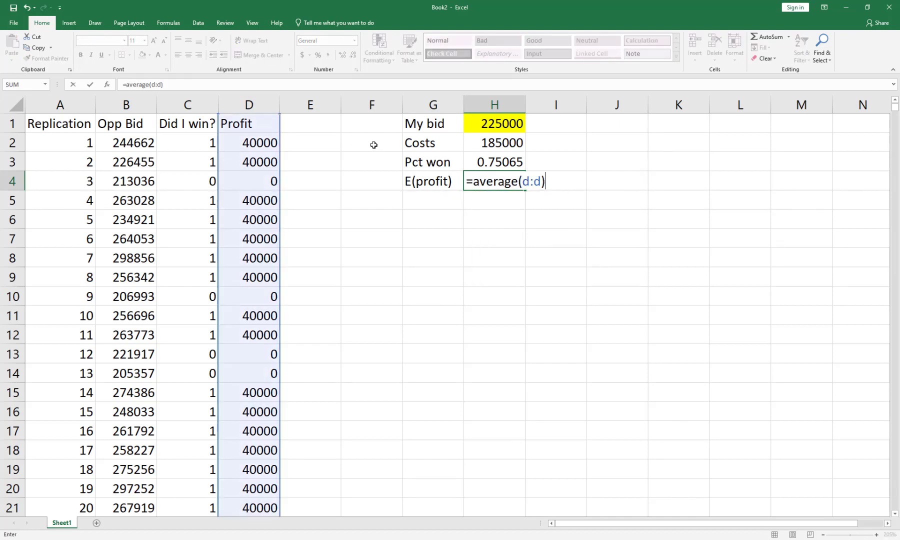
{"action": "key", "text": "Return"}
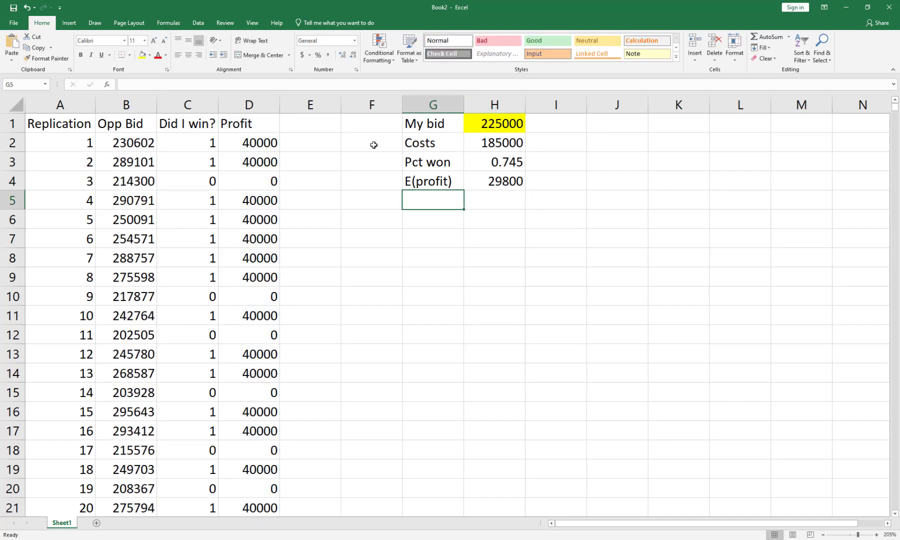
Highlight the expected profit cell H4 with a green fill.
{"action": "key", "text": "Up"}
{"action": "key", "text": "Right"}
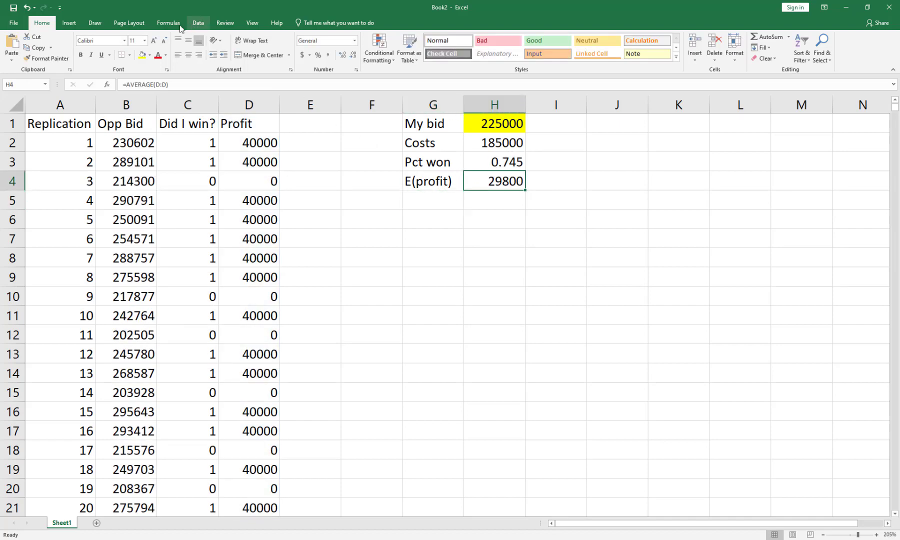
{"action": "left_click", "coordinate": [150, 55]}
{"action": "left_click", "coordinate": [182, 129]}
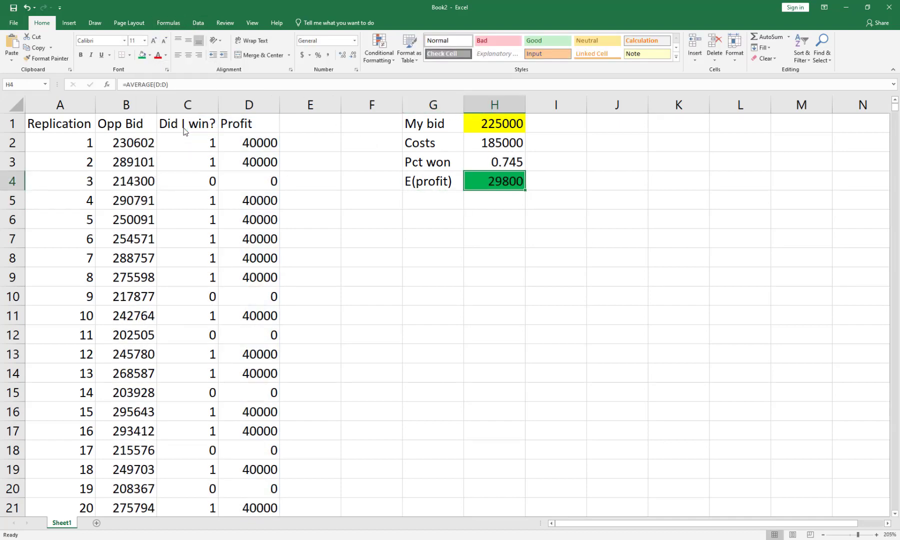
{"action": "left_click", "coordinate": [485, 230]}
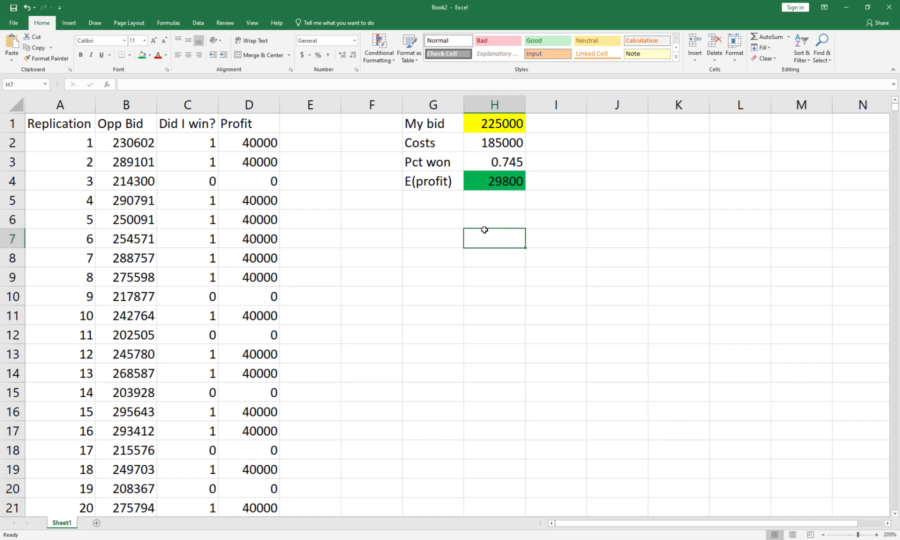
Force the simulation to recalculate repeatedly by entering the placeholder "l" in cells G7 to G11, and clear those cells again.
{"action": "left_click", "coordinate": [413, 239]}
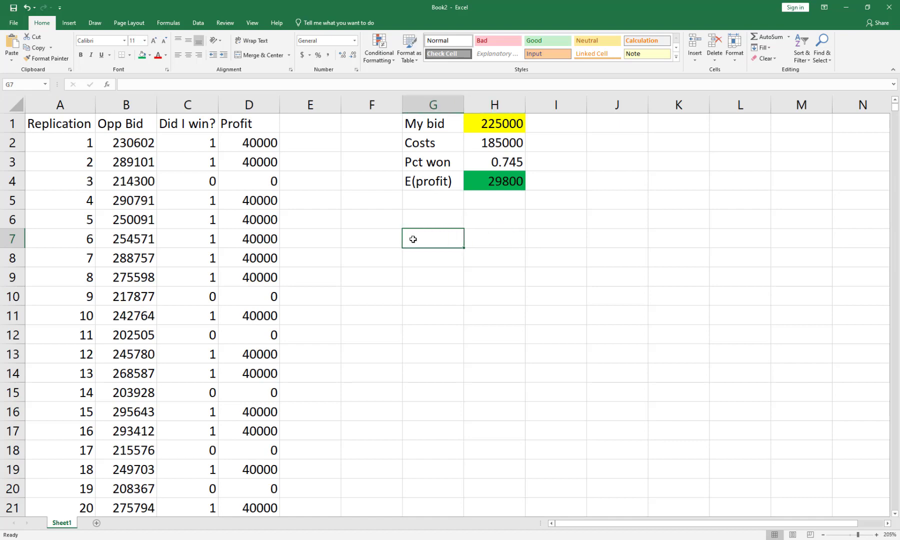
{"action": "type", "text": "l"}
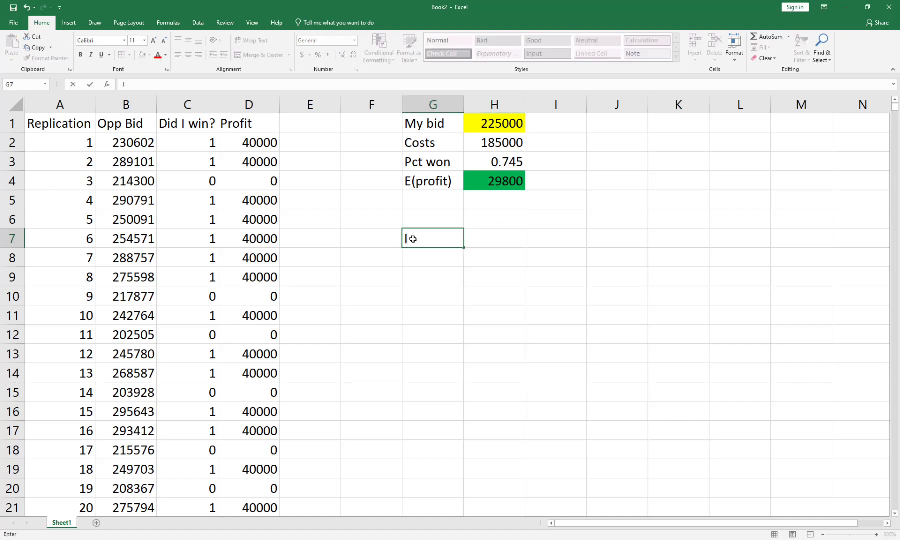
{"action": "key", "text": "Return"}
{"action": "type", "text": "l"}
{"action": "key", "text": "Return"}
{"action": "type", "text": "l"}
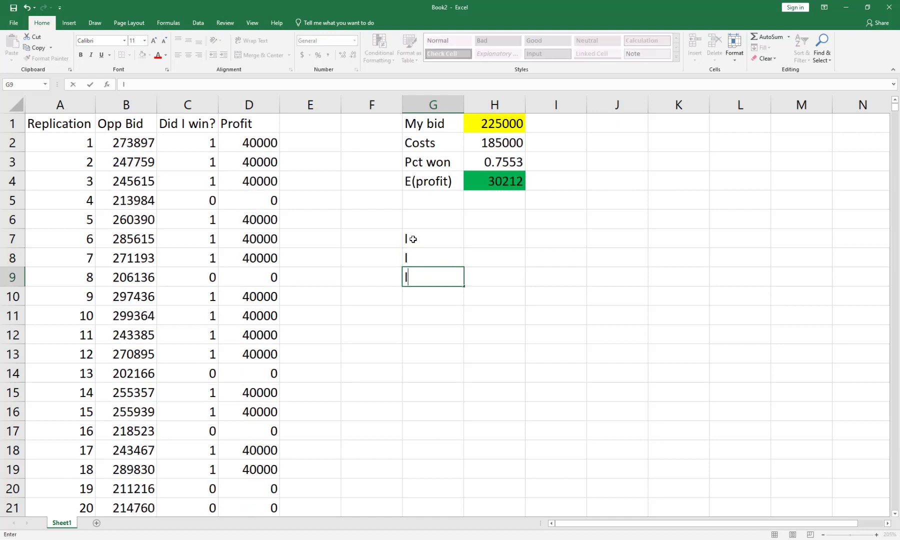
{"action": "key", "text": "Return"}
{"action": "type", "text": "l"}
{"action": "key", "text": "Return"}
{"action": "type", "text": "l"}
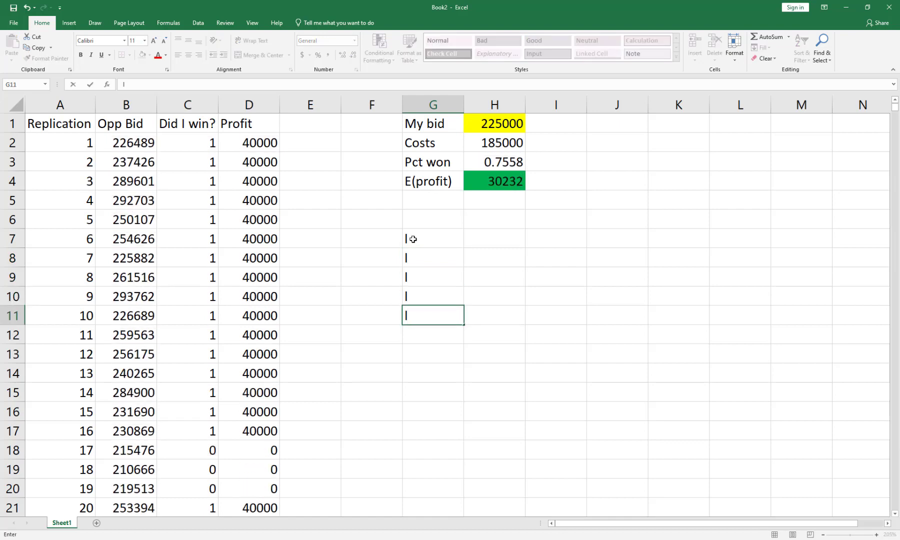
{"action": "key", "text": "shift+Up"}
{"action": "key", "text": "shift+Up"}
{"action": "key", "text": "shift+Up"}
{"action": "left_click_drag", "start_coordinate": [413, 239], "coordinate": [413, 239]}
{"action": "key", "text": "Delete"}
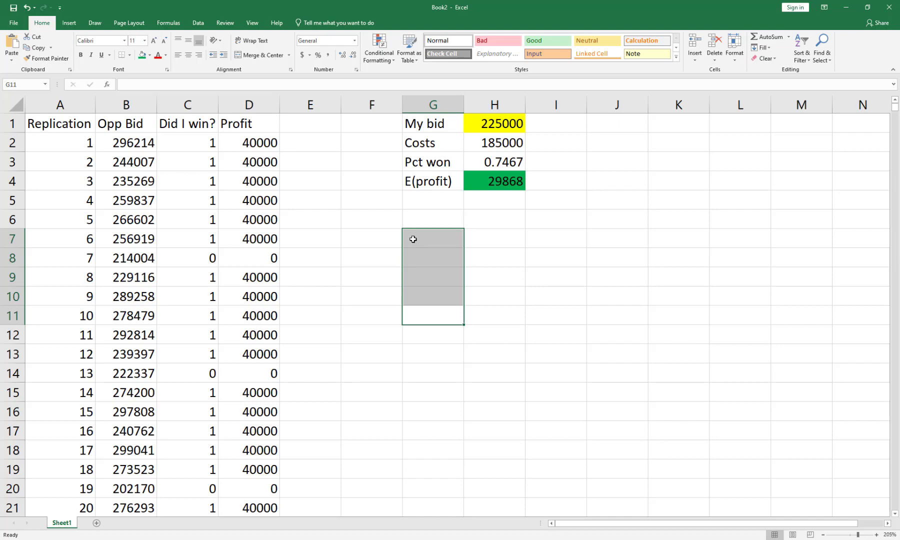
Try bids of 250000 and 260000 in the My bid cell H1.
{"action": "key", "text": "Up"}
{"action": "key", "text": "Up"}
{"action": "key", "text": "Up"}
{"action": "key", "text": "Up"}
{"action": "key", "text": "Up"}
{"action": "key", "text": "Up"}
{"action": "key", "text": "Up"}
{"action": "key", "text": "Up"}
{"action": "key", "text": "Up"}
{"action": "key", "text": "Up"}
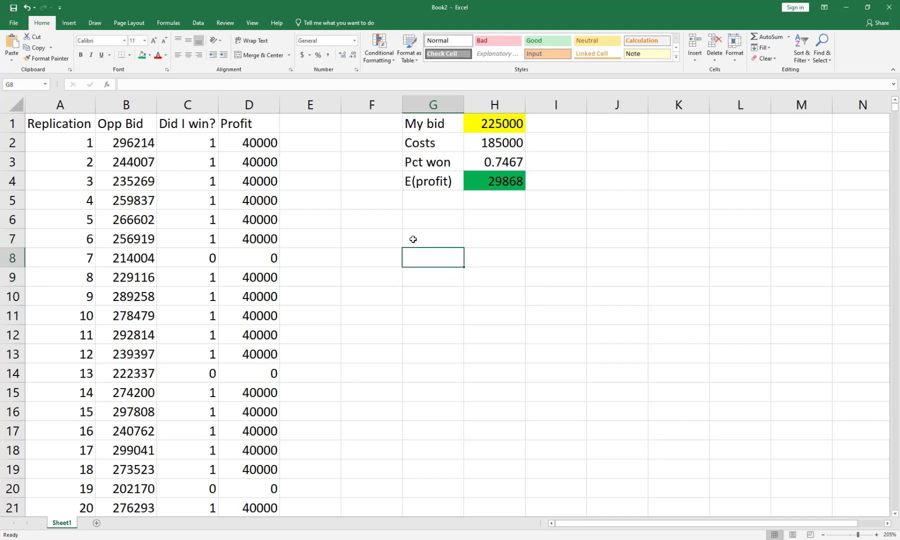
{"action": "key", "text": "Right"}
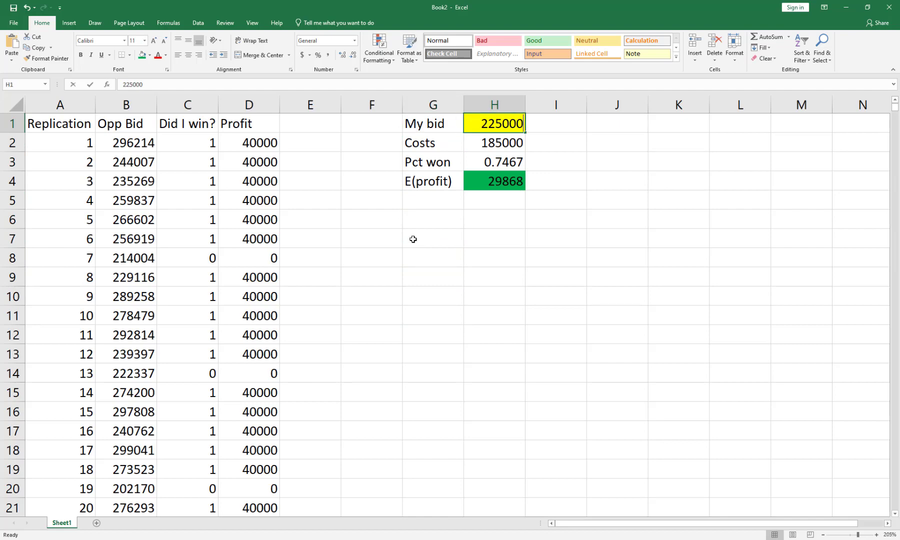
{"action": "type", "text": "250000"}
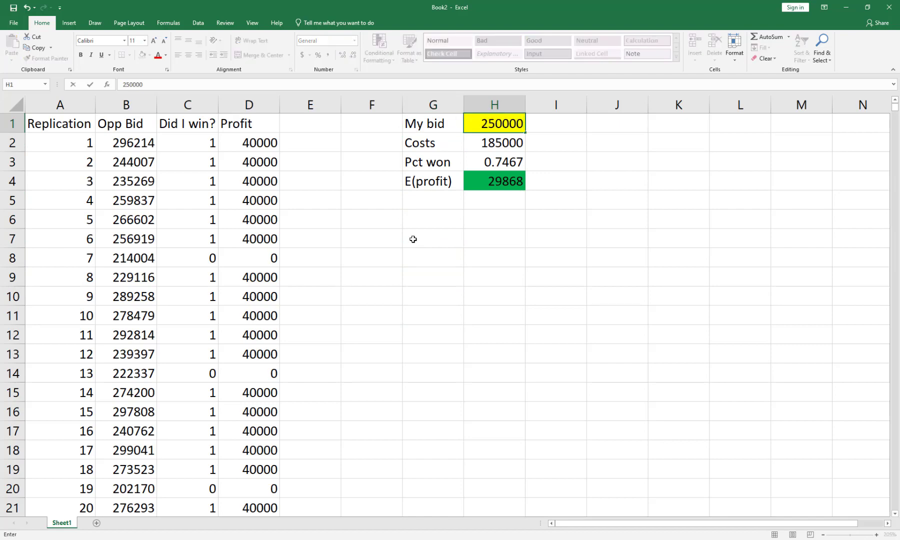
{"action": "key", "text": "Return"}
{"action": "key", "text": "Up"}
{"action": "type", "text": "26"}
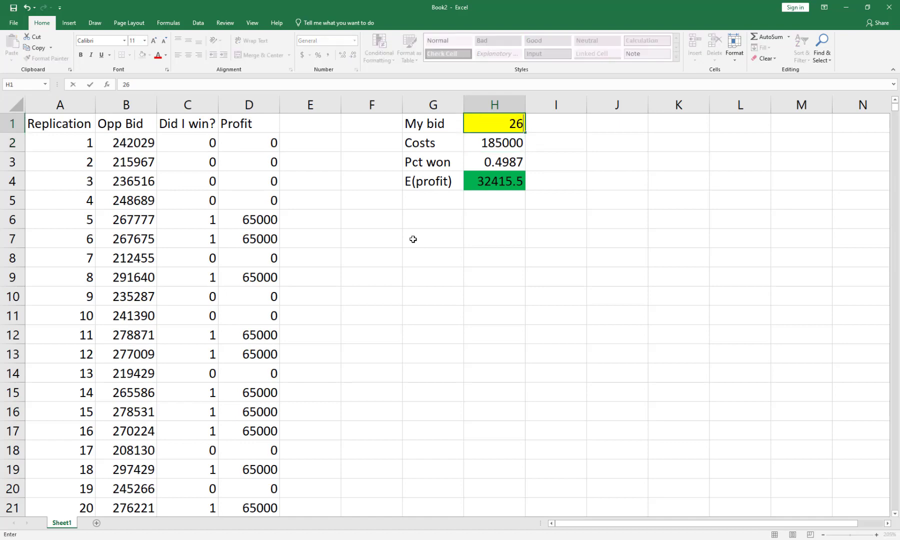
{"action": "type", "text": "0000"}
{"action": "key", "text": "Return"}
Restore the bid in cell H1 to 225000.
{"action": "key", "text": "Up"}
{"action": "type", "text": "225000"}
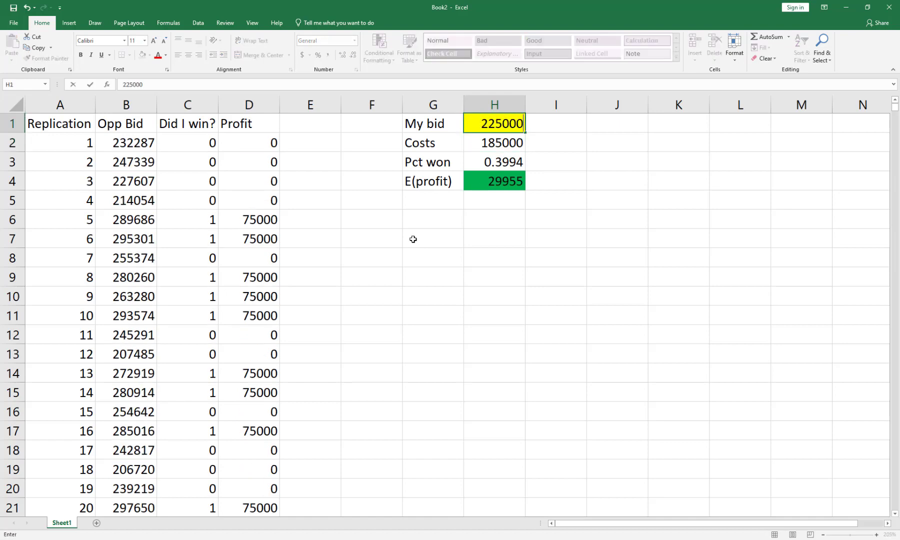
{"action": "key", "text": "Return"}
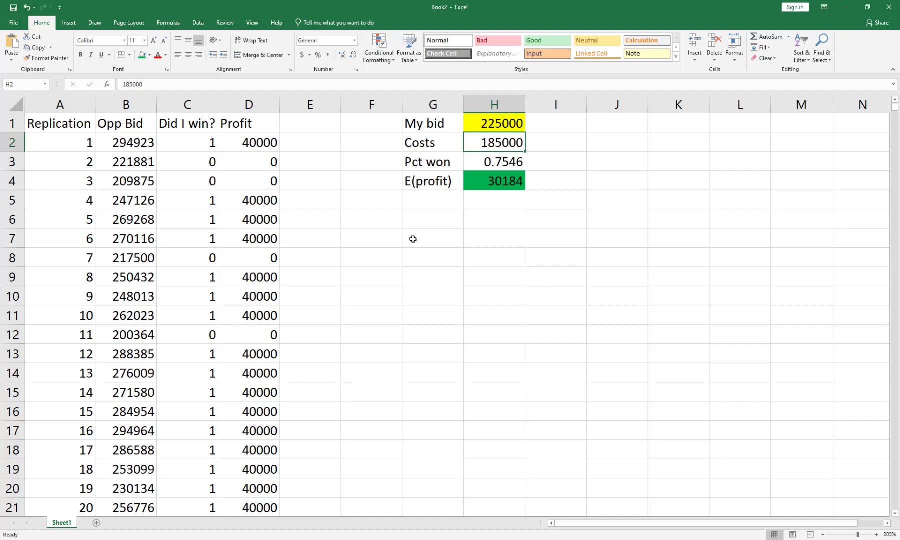
Start a list of candidate bids with 200000 in G7 and 210000 in G8.
{"action": "key", "text": "Down"}
{"action": "key", "text": "Down"}
{"action": "key", "text": "Down"}
{"action": "key", "text": "Down"}
{"action": "key", "text": "Down"}
{"action": "left_click", "coordinate": [414, 239]}
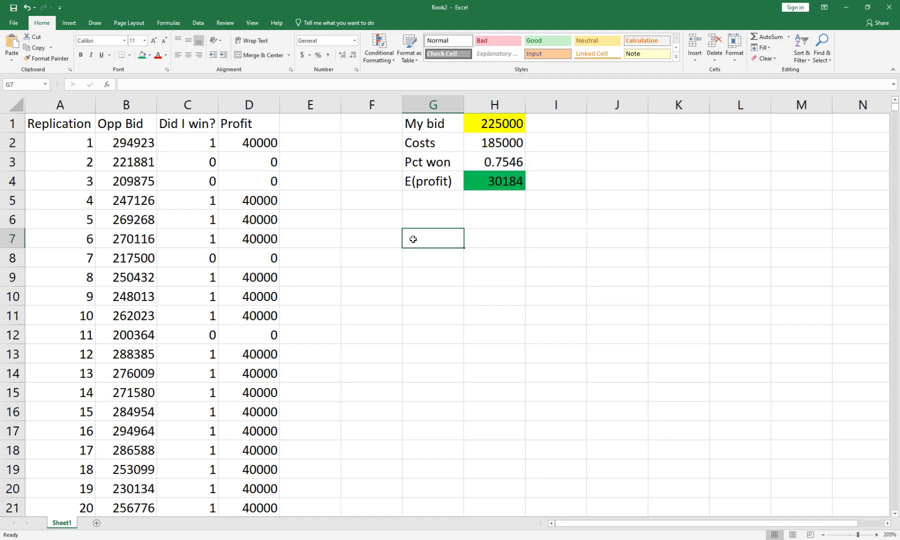
{"action": "key", "text": "Down"}
{"action": "left_click", "coordinate": [413, 239]}
{"action": "type", "text": "200"}
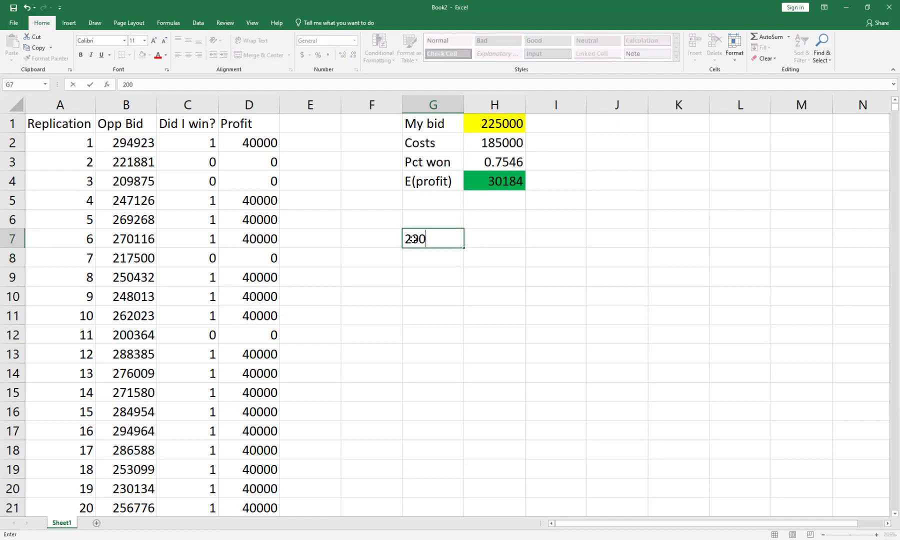
{"action": "type", "text": "000"}
{"action": "key", "text": "BackSpace"}
{"action": "key", "text": "BackSpace"}
{"action": "key", "text": "BackSpace"}
{"action": "type", "text": "000"}
{"action": "key", "text": "Return"}
{"action": "type", "text": "210000"}
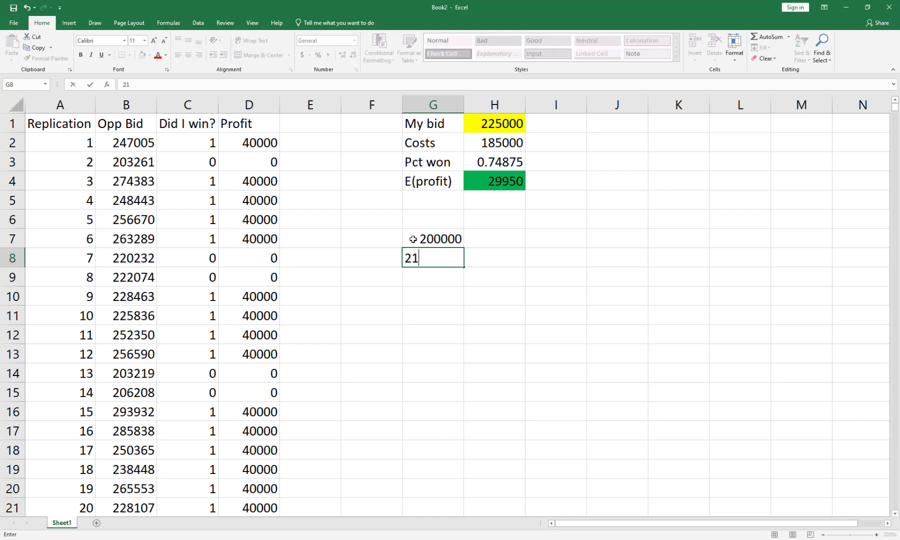
{"action": "key", "text": "Return"}
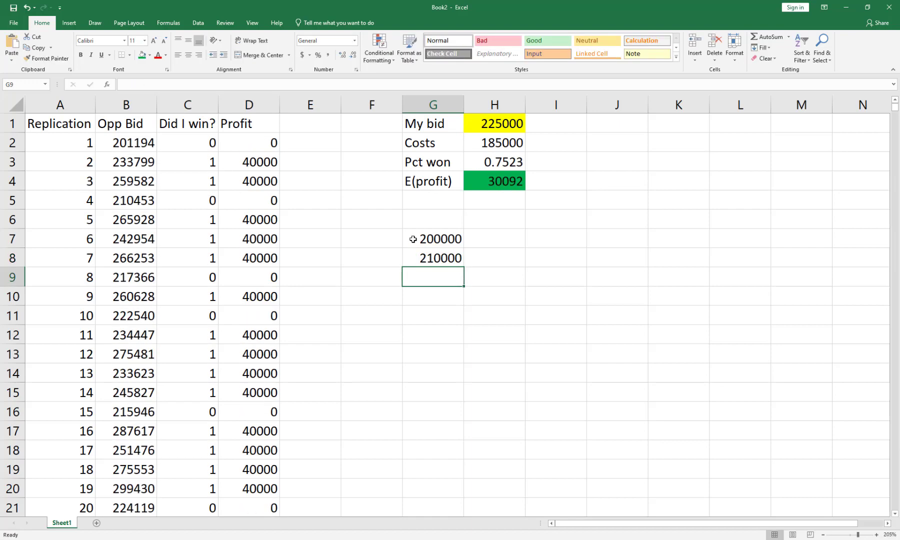
Re-enter 210000 in G8 and add the next candidate bid, 220000, in G9.
{"action": "key", "text": "Up"}
{"action": "key", "text": "Up"}
{"action": "key", "text": "Up"}
{"action": "key", "text": "Down"}
{"action": "key", "text": "Down"}
{"action": "type", "text": "220000"}
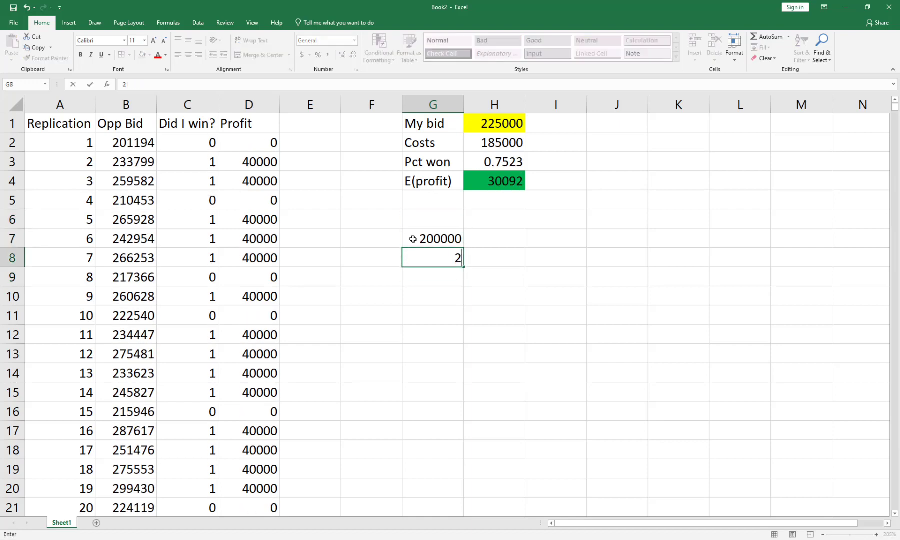
{"action": "key", "text": "BackSpace"}
{"action": "key", "text": "BackSpace"}
{"action": "key", "text": "BackSpace"}
{"action": "key", "text": "BackSpace"}
{"action": "key", "text": "BackSpace"}
{"action": "type", "text": "1000"}
{"action": "key", "text": "Return"}
{"action": "key", "text": "Up"}
{"action": "type", "text": "210000"}
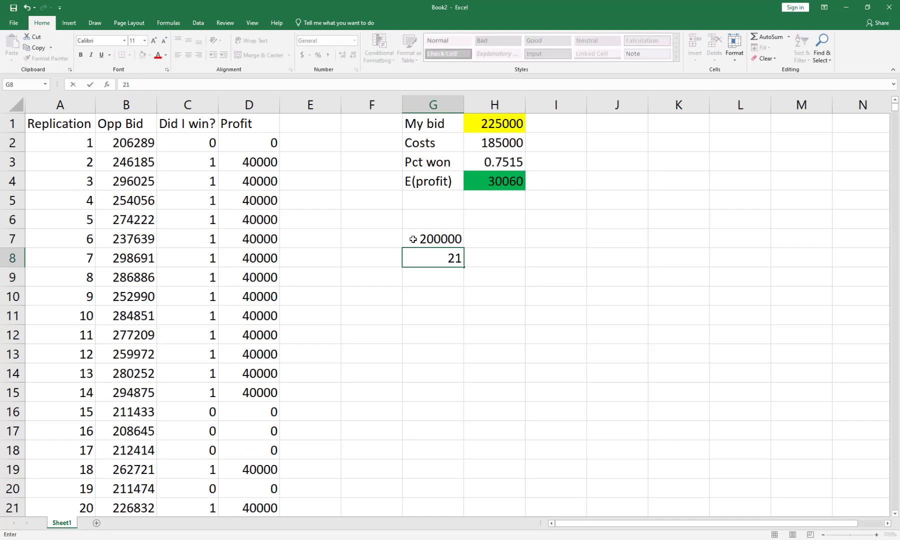
{"action": "key", "text": "Return"}
{"action": "type", "text": "220000"}
{"action": "key", "text": "Return"}
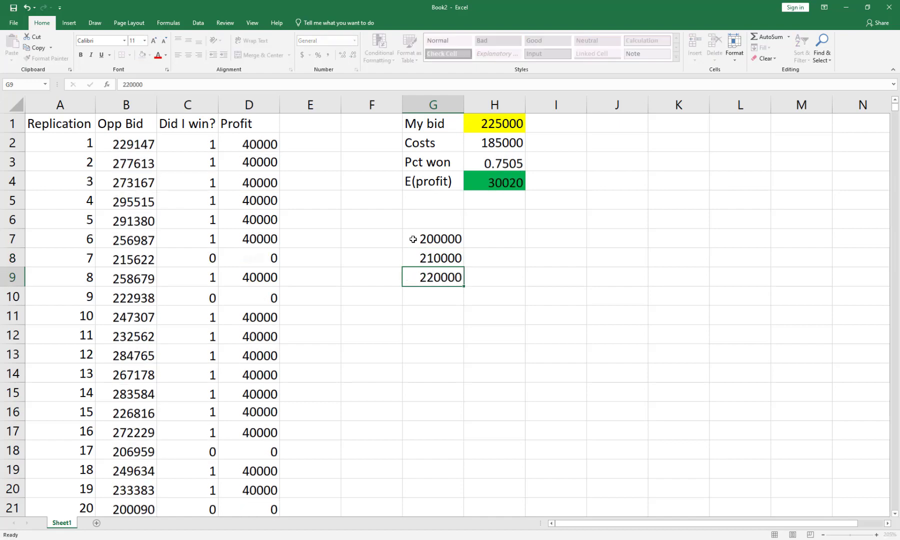
Extend the candidate bid series from G7:G9 down to 300000 in G17 in steps of 10000.
{"action": "key", "text": "Up"}
{"action": "key", "text": "Up"}
{"action": "key", "text": "Up"}
{"action": "key", "text": "shift+Down"}
{"action": "key", "text": "shift+Down"}
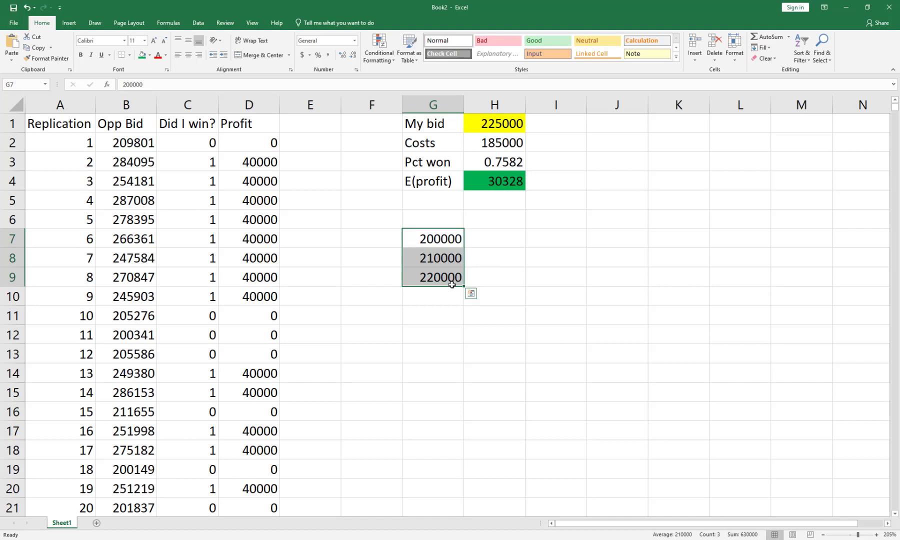
{"action": "left_click_drag", "start_coordinate": [465, 287], "coordinate": [460, 434]}
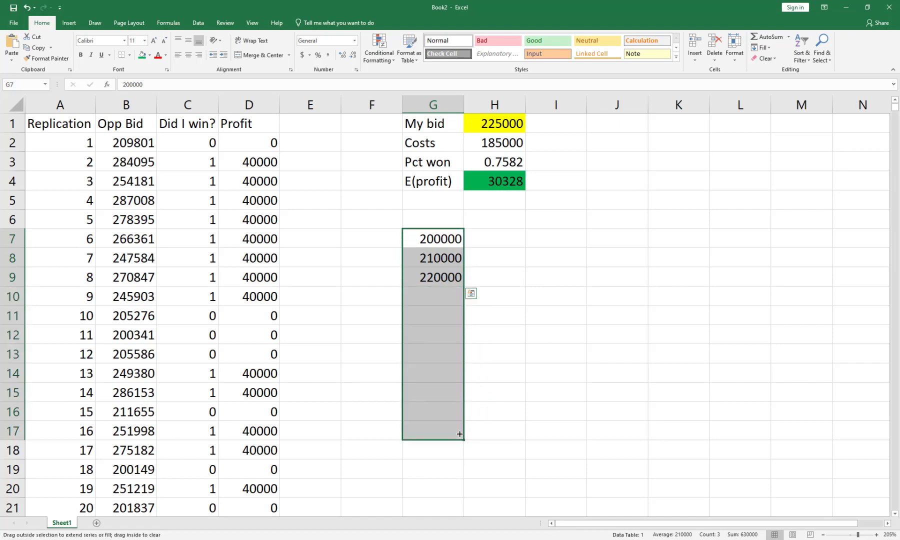
{"action": "left_click", "coordinate": [482, 334]}
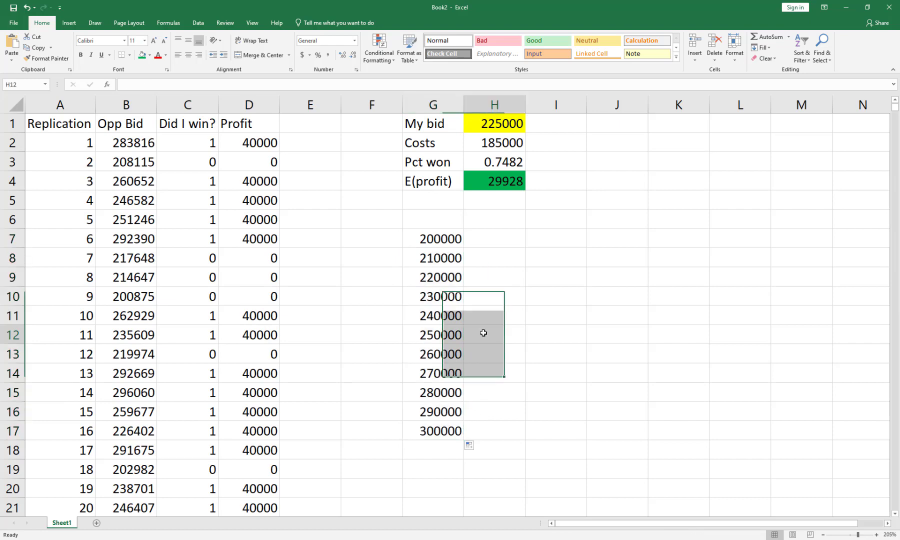
Review the candidate bids in column G together with the My bid input in H1 and the expected profit formula in H4.
{"action": "left_click", "coordinate": [438, 239]}
{"action": "left_click", "coordinate": [439, 259]}
{"action": "left_click", "coordinate": [437, 299]}
{"action": "left_click", "coordinate": [436, 334]}
{"action": "left_click", "coordinate": [435, 347]}
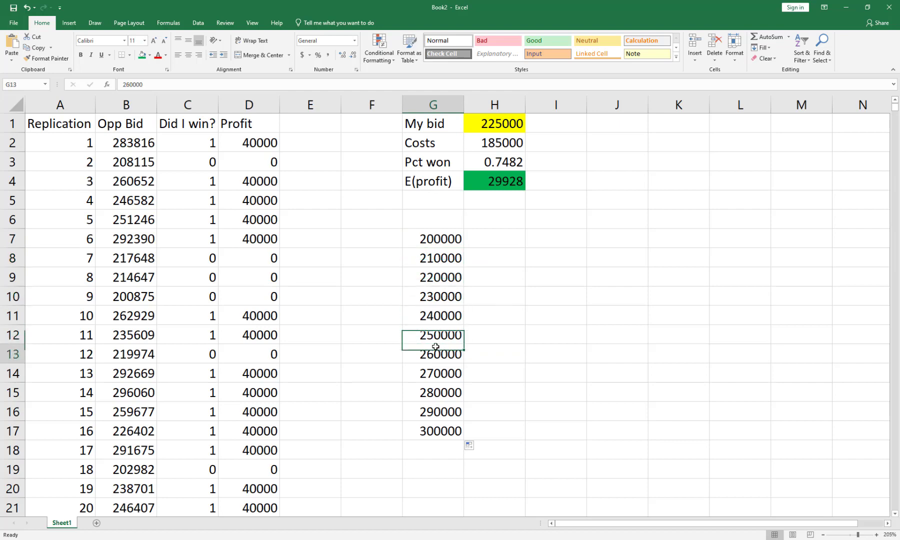
{"action": "left_click", "coordinate": [493, 121]}
{"action": "left_click", "coordinate": [492, 181]}
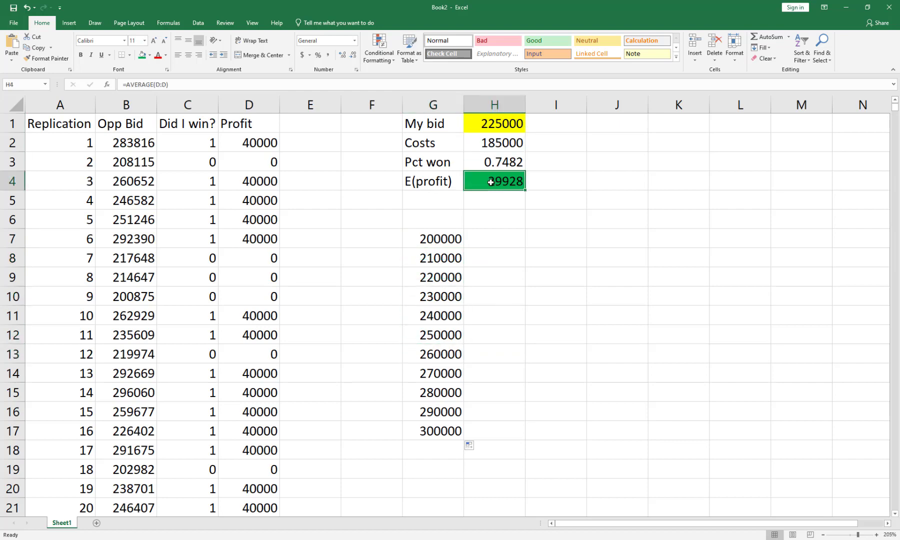
Enter the formula =$H$4 in H6 to reference the expected profit above the output column.
{"action": "left_click", "coordinate": [491, 221]}
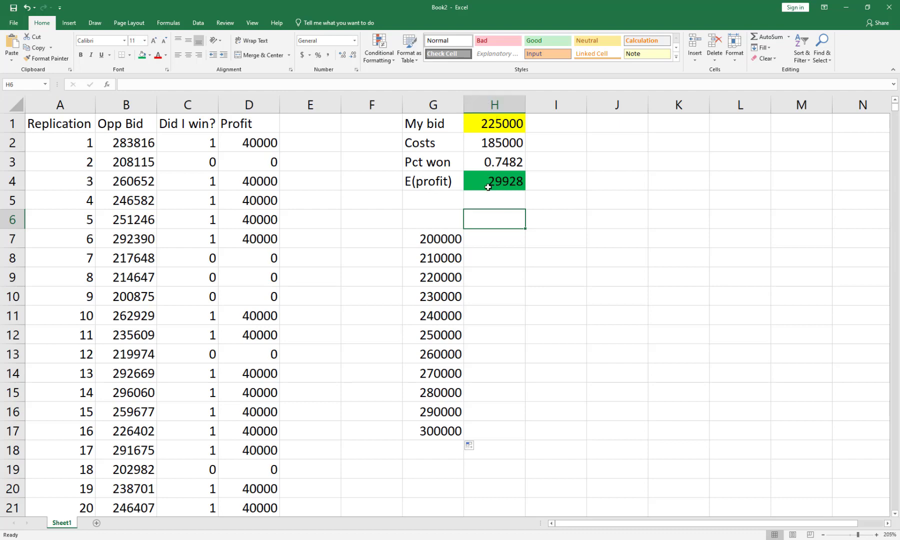
{"action": "type", "text": "=$h"}
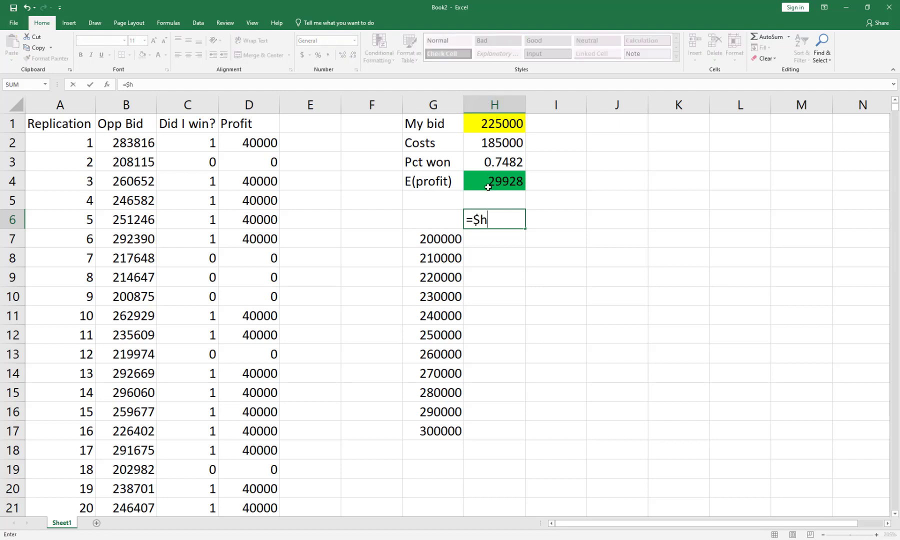
{"action": "type", "text": "$5"}
{"action": "key", "text": "BackSpace"}
{"action": "type", "text": "4"}
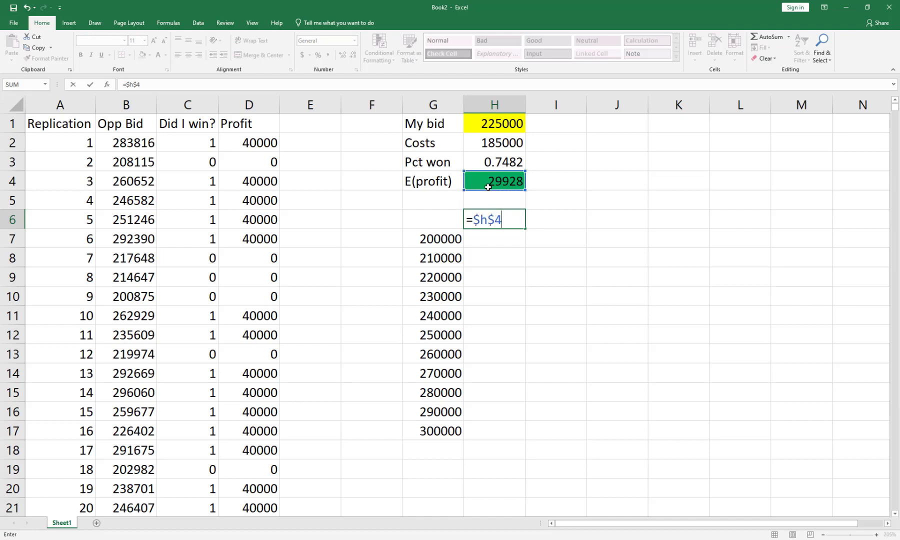
{"action": "key", "text": "Return"}
Open a what-if Data Table for the range G6:H17, keeping its dialog clear of the candidate bids.
{"action": "key", "text": "Left"}
{"action": "key", "text": "Up"}
{"action": "key", "text": "shift+Right"}
{"action": "key", "text": "shift+Down"}
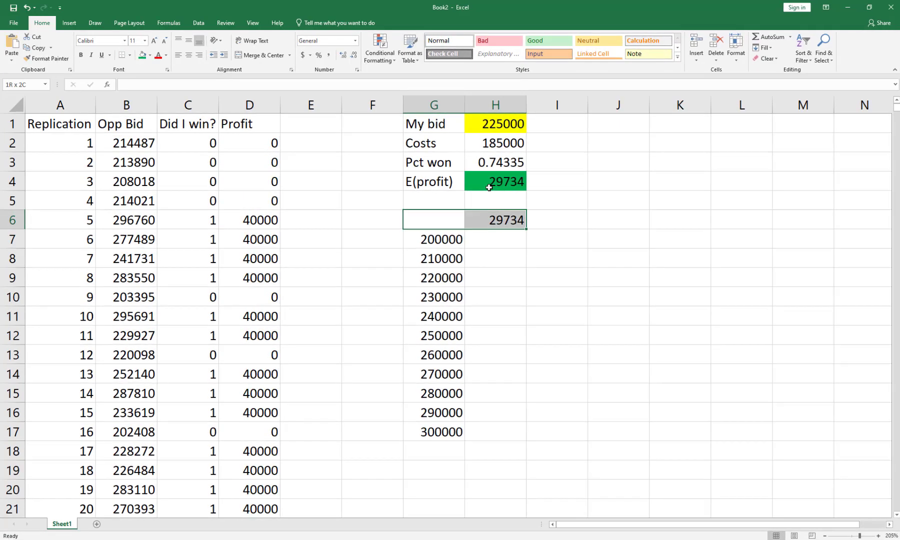
{"action": "key", "text": "ctrl+shift+Down"}
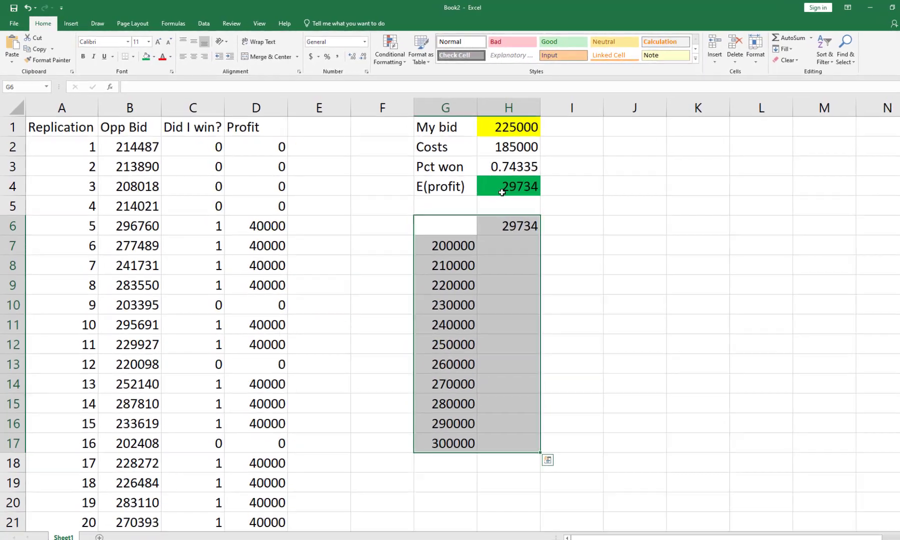
{"action": "left_click", "coordinate": [208, 23]}
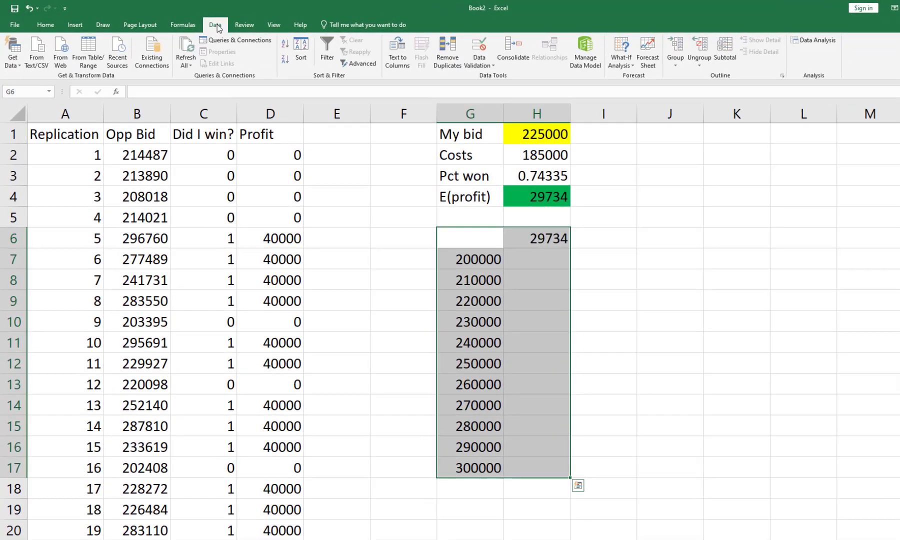
{"action": "left_click", "coordinate": [632, 55]}
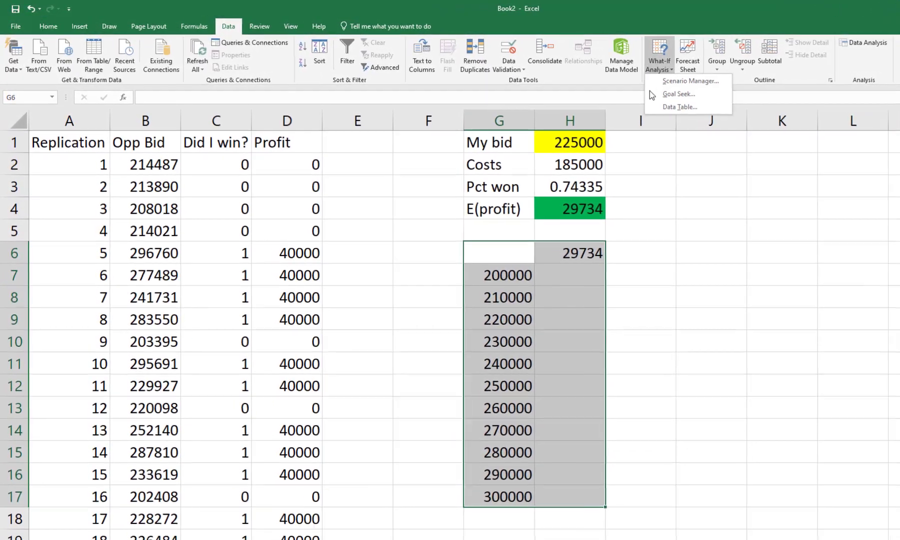
{"action": "left_click", "coordinate": [663, 112]}
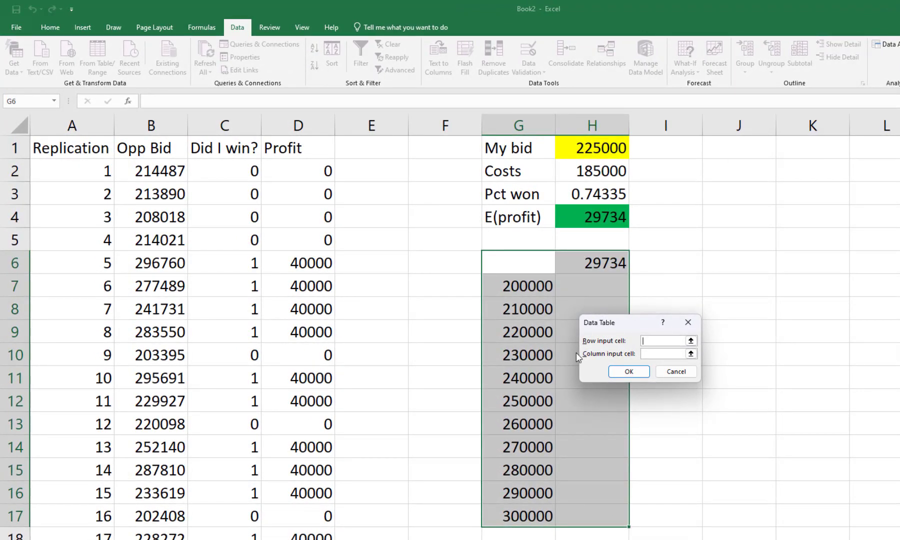
{"action": "left_click_drag", "start_coordinate": [622, 326], "coordinate": [371, 218]}
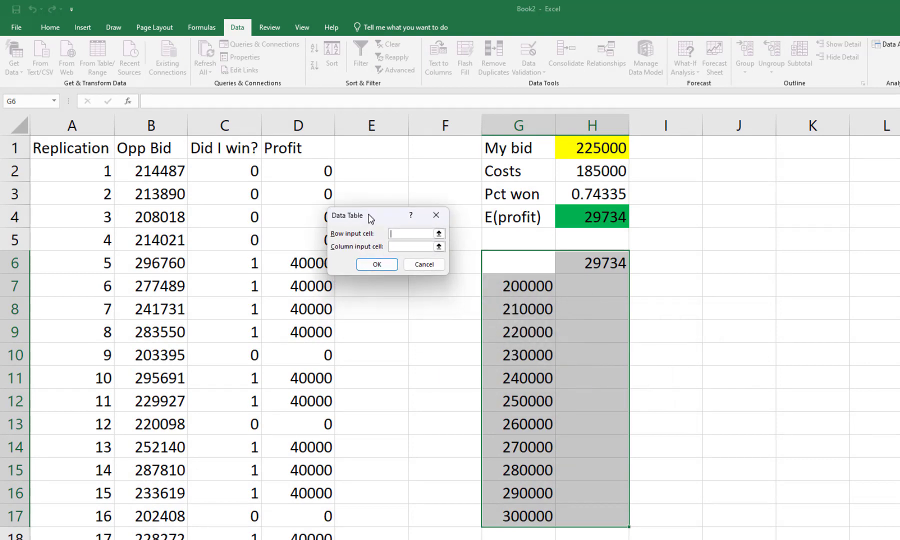
{"action": "left_click", "coordinate": [508, 293]}
{"action": "left_click", "coordinate": [509, 318]}
{"action": "left_click", "coordinate": [507, 334]}
{"action": "left_click", "coordinate": [506, 372]}
{"action": "left_click", "coordinate": [505, 400]}
{"action": "left_click", "coordinate": [503, 425]}
{"action": "left_click", "coordinate": [493, 470]}
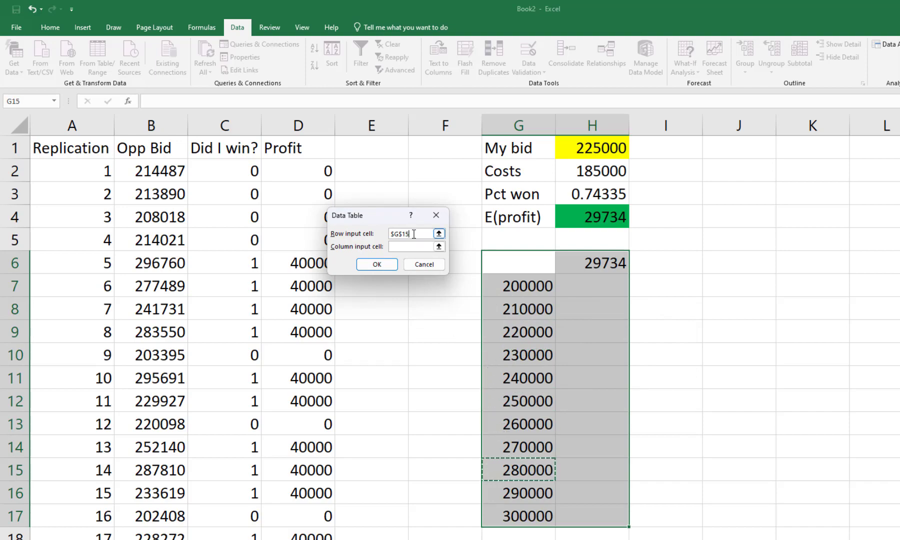
{"action": "left_click_drag", "start_coordinate": [414, 233], "coordinate": [375, 231]}
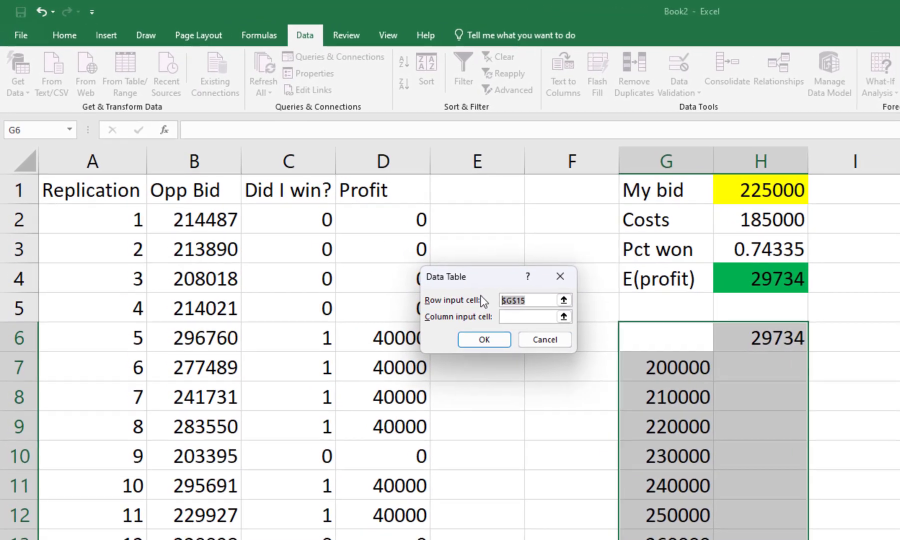
{"action": "key", "text": "BackSpace"}
Set the data table's column input cell to $H$1 and generate the expected profit for each candidate bid.
{"action": "left_click", "coordinate": [523, 320]}
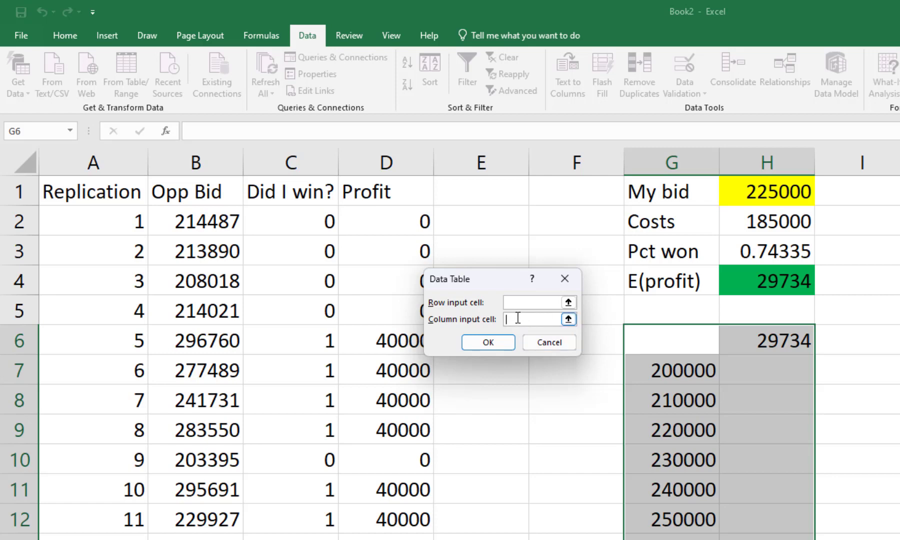
{"action": "left_click", "coordinate": [751, 199]}
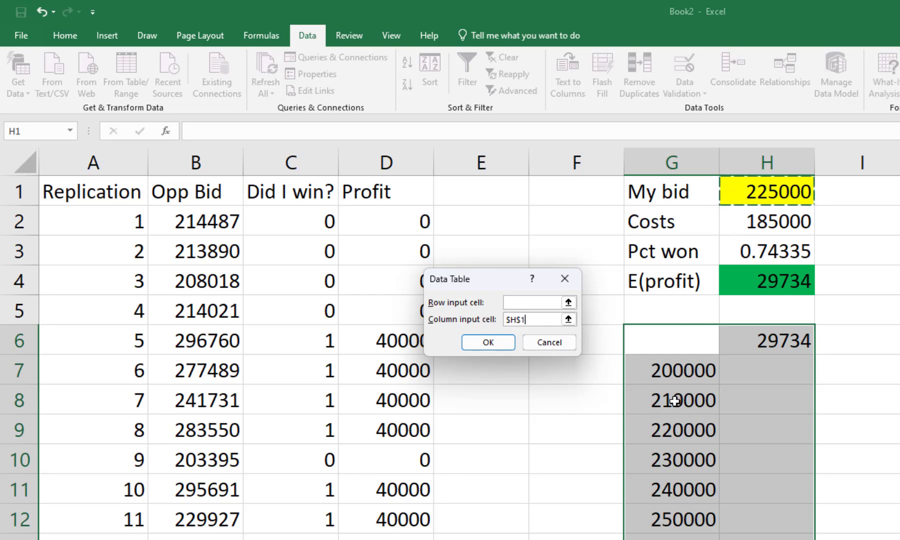
{"action": "left_click", "coordinate": [488, 348]}
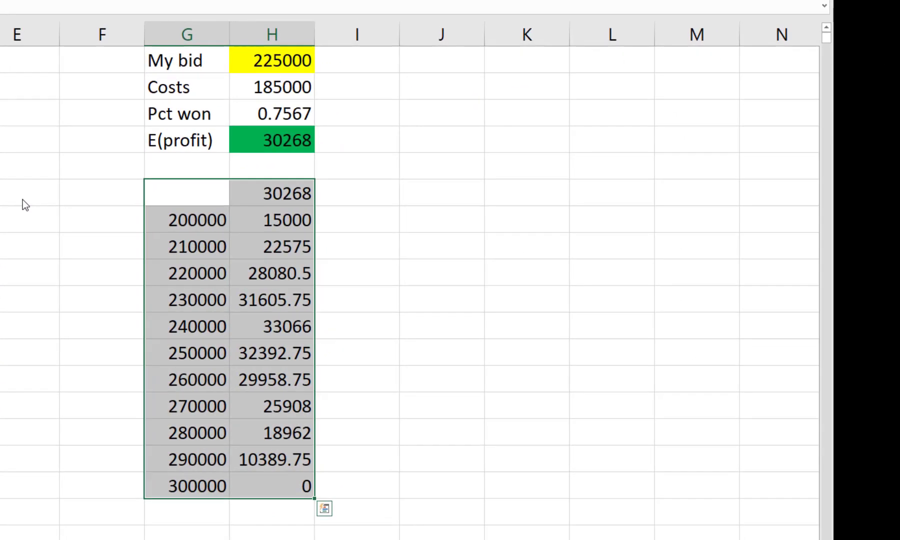
Format the expected profits in H6:H17 as dollar amounts with no decimal places.
{"action": "left_click_drag", "start_coordinate": [251, 197], "coordinate": [259, 478]}
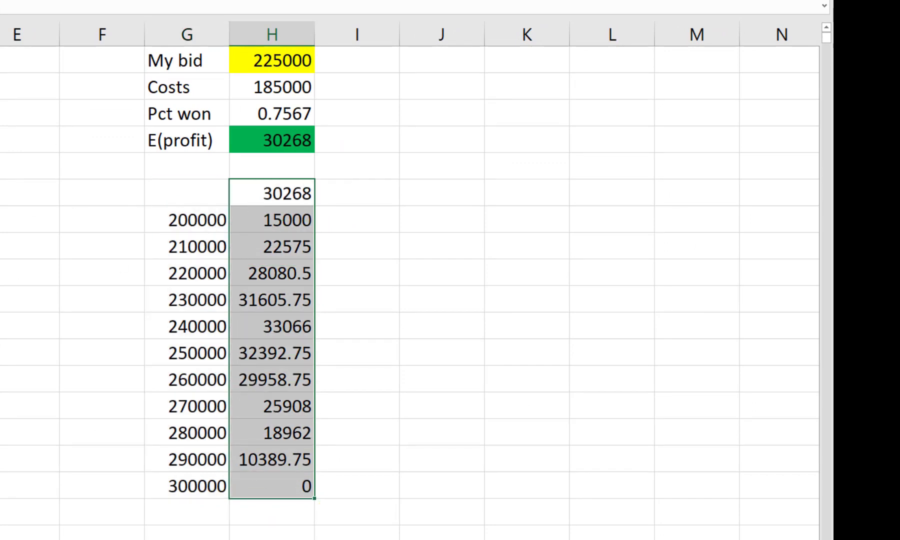
{"action": "key", "text": "ctrl+shift+4"}
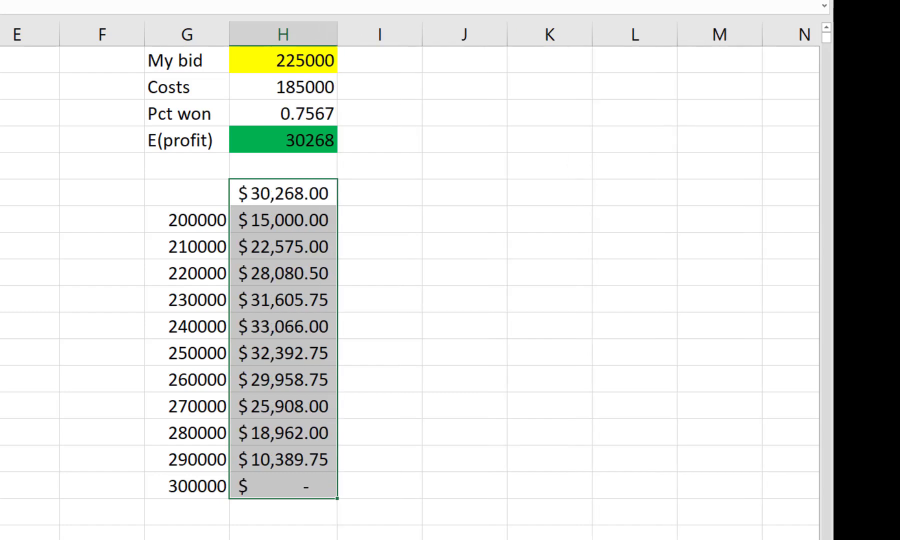
{"action": "key", "text": "alt+h"}
{"action": "key", "text": "9"}
{"action": "key", "text": "alt+h"}
{"action": "key", "text": "9"}
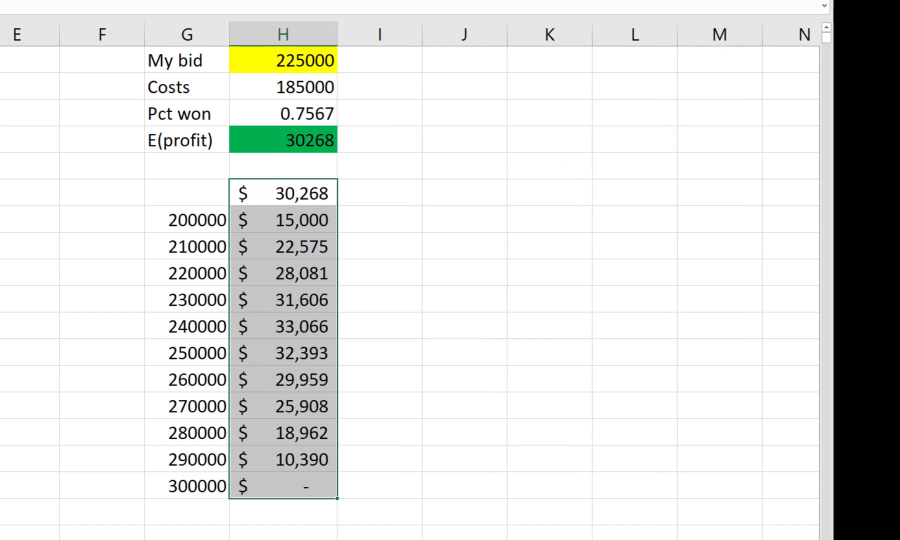
{"action": "left_click", "coordinate": [427, 238]}
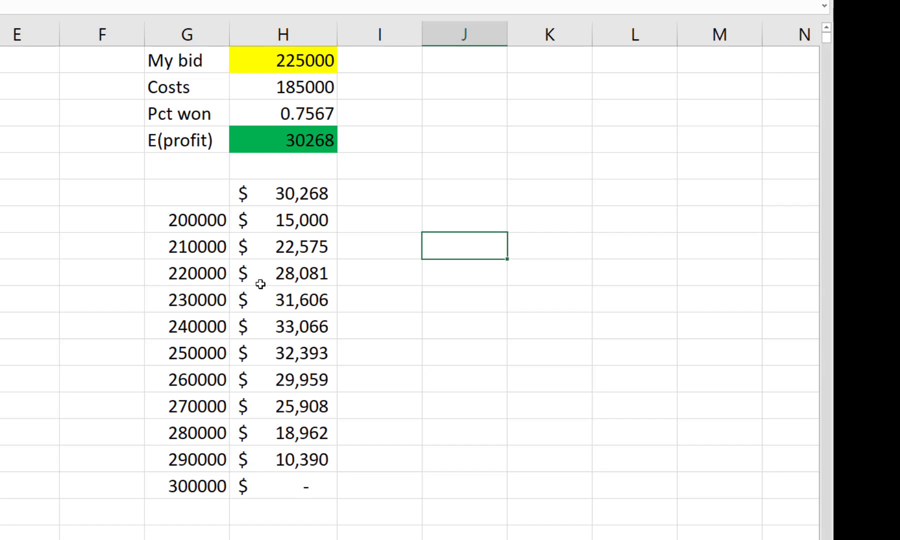
Compare the 230000 and 240000 bid rows and highlight the 240000 row, G11:H11, with green fill.
{"action": "left_click_drag", "start_coordinate": [194, 296], "coordinate": [291, 298]}
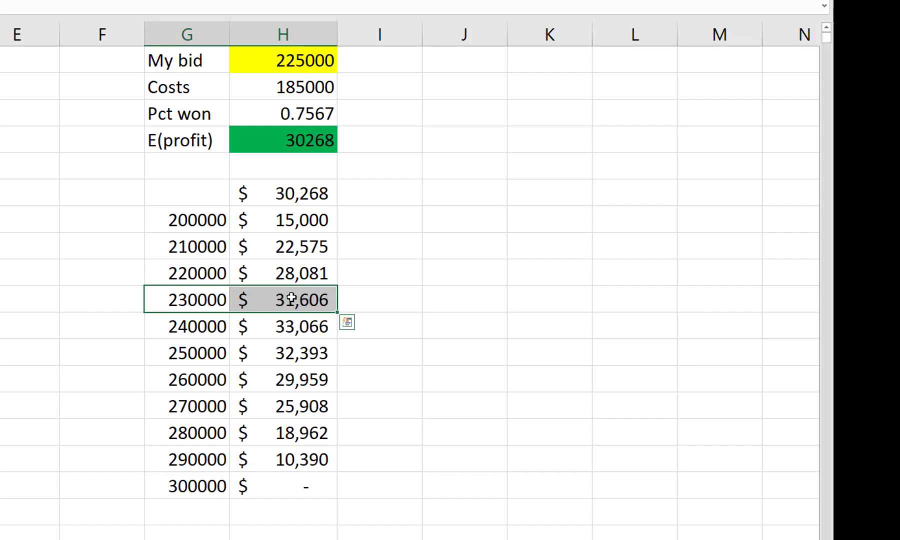
{"action": "left_click_drag", "start_coordinate": [217, 325], "coordinate": [277, 325]}
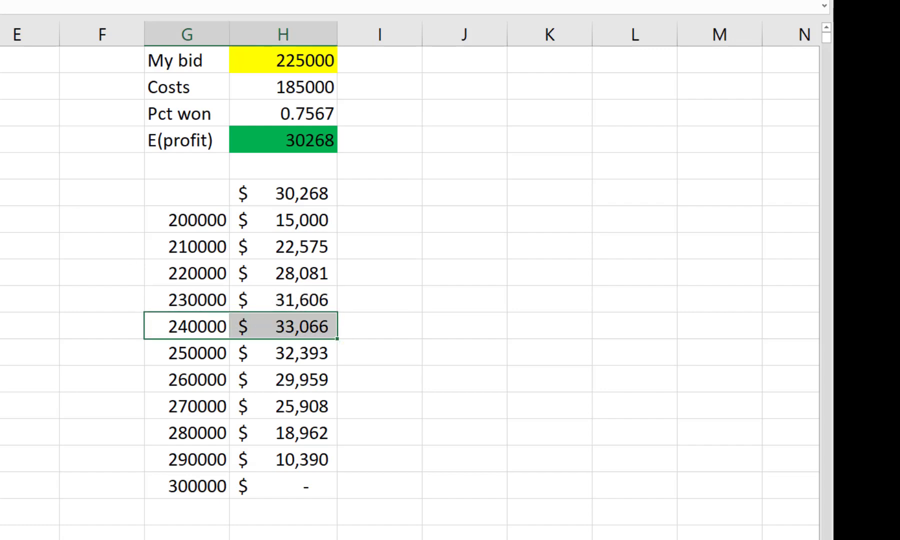
{"action": "key", "text": "F4"}
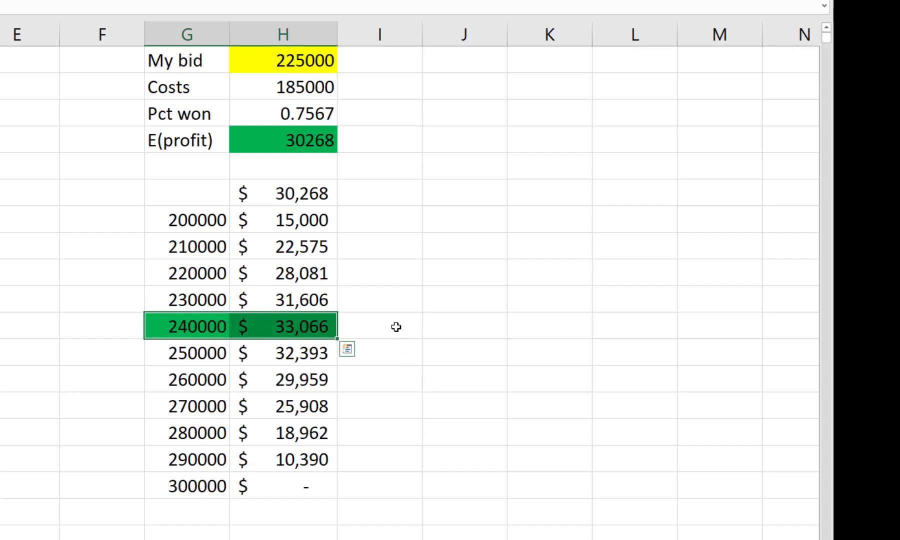
{"action": "left_click", "coordinate": [396, 326]}
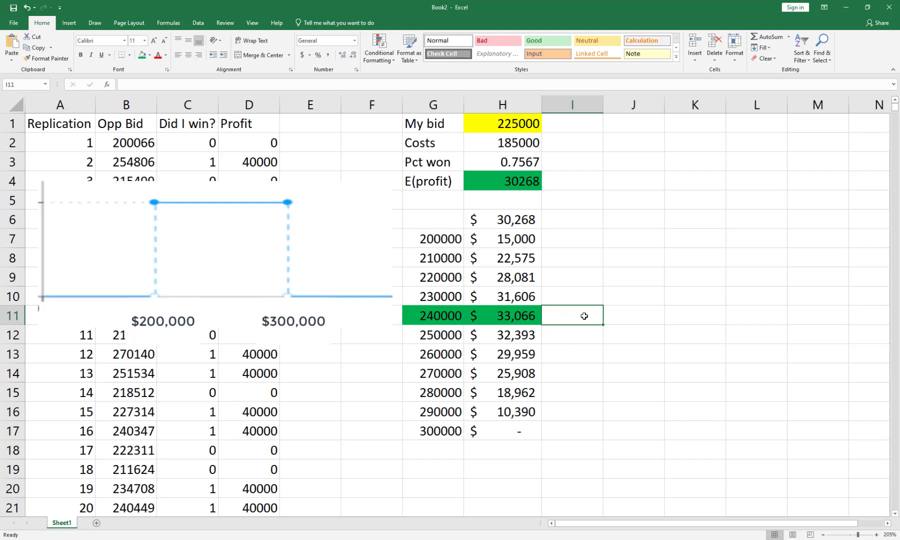
Examine the first opponent bid formula in B2.
{"action": "left_click", "coordinate": [136, 140]}
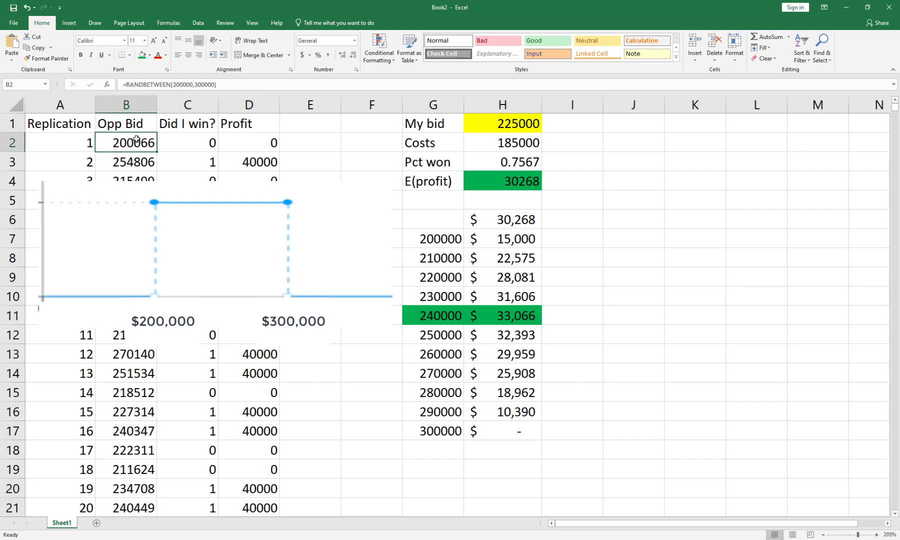